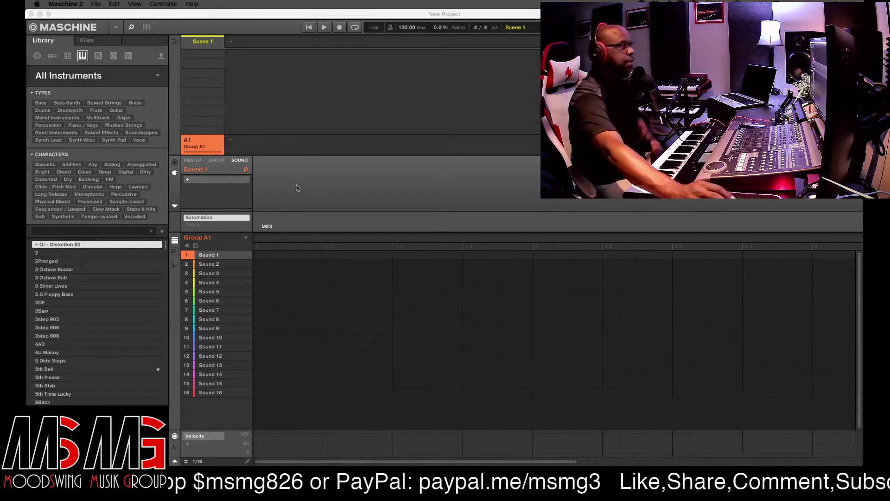
# Step: Load Melody Series.mxprj from the File > Open Recent list
pyautogui.click(117, 28)
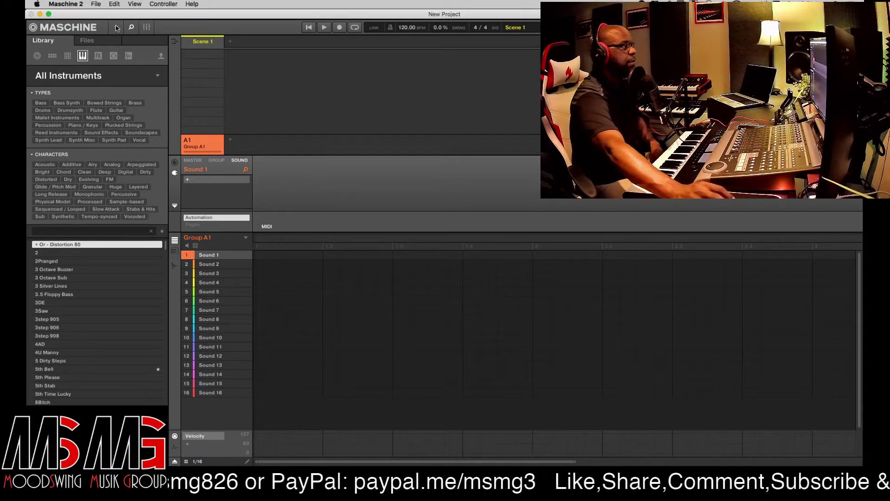
pyautogui.click(116, 28)
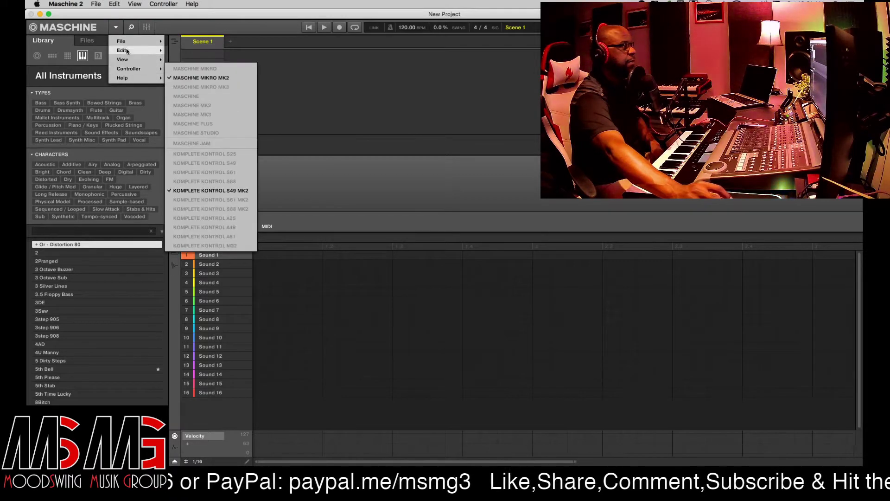
pyautogui.moveTo(123, 41)
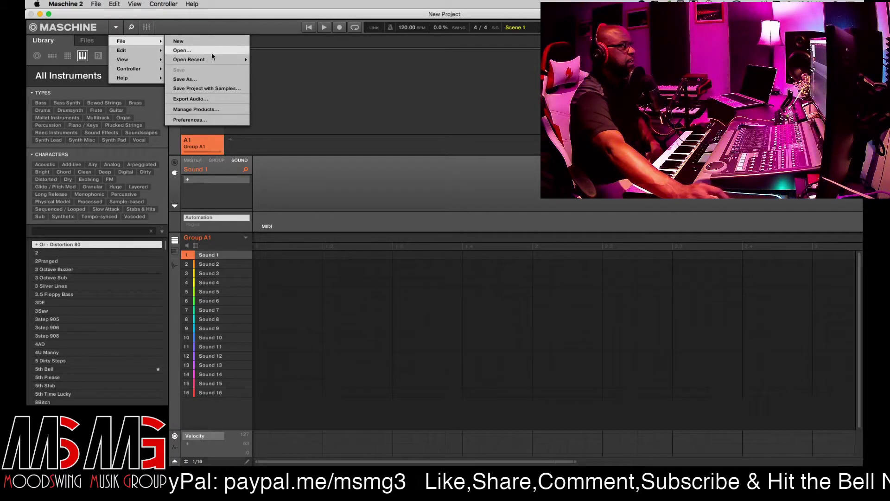
pyautogui.moveTo(213, 59)
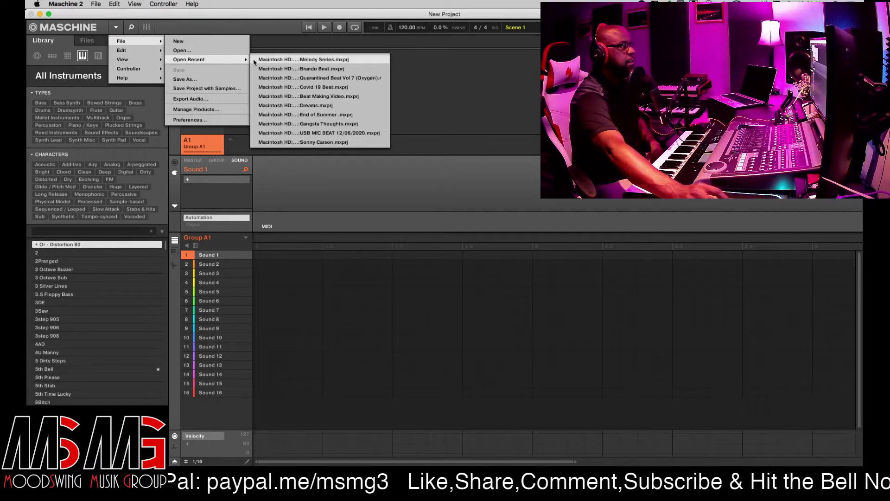
pyautogui.click(320, 59)
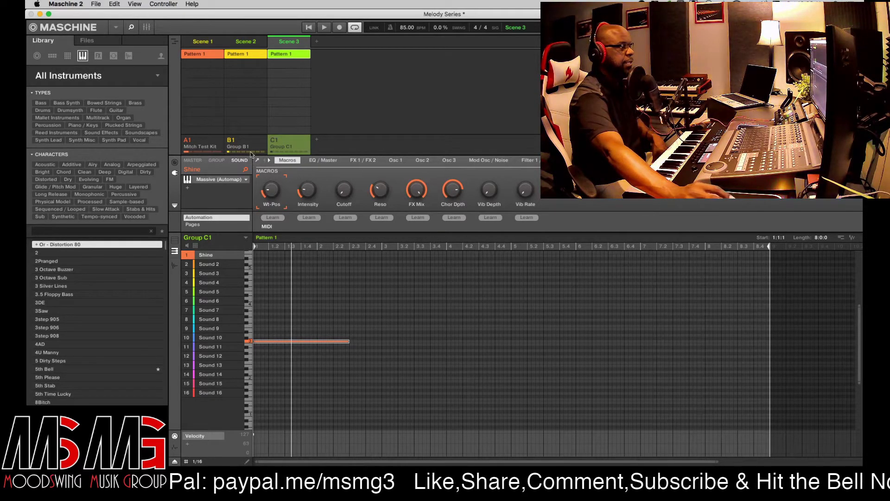
# Step: Select Group B1, toggle the Space Piano, Kora and Heaven mutes off and on again, then mute Group A1
pyautogui.click(250, 145)
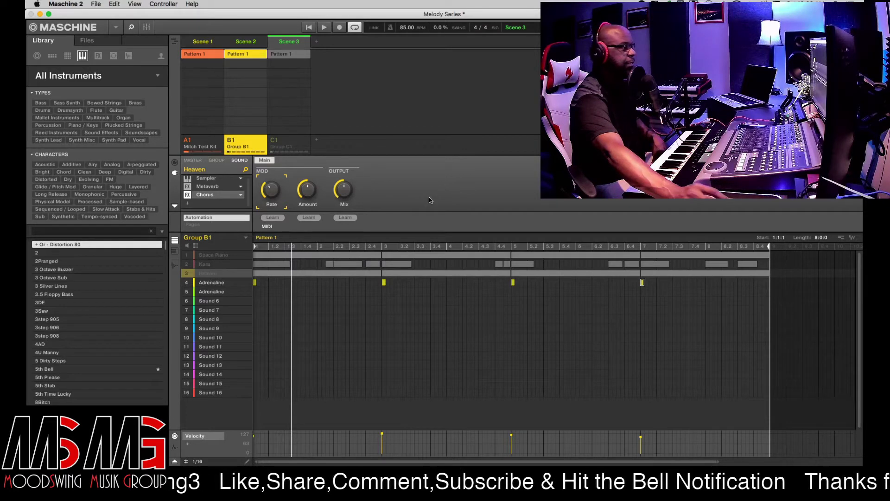
pyautogui.click(187, 255)
pyautogui.click(187, 264)
pyautogui.click(187, 274)
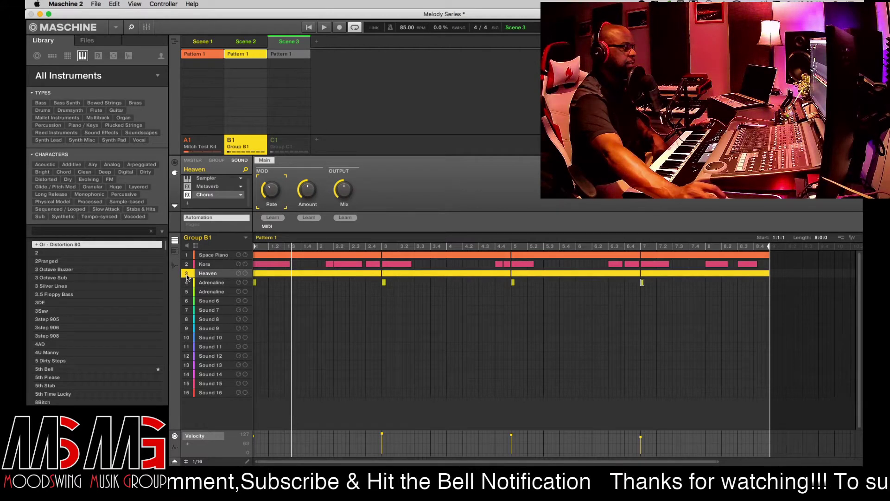
pyautogui.click(187, 273)
pyautogui.click(188, 263)
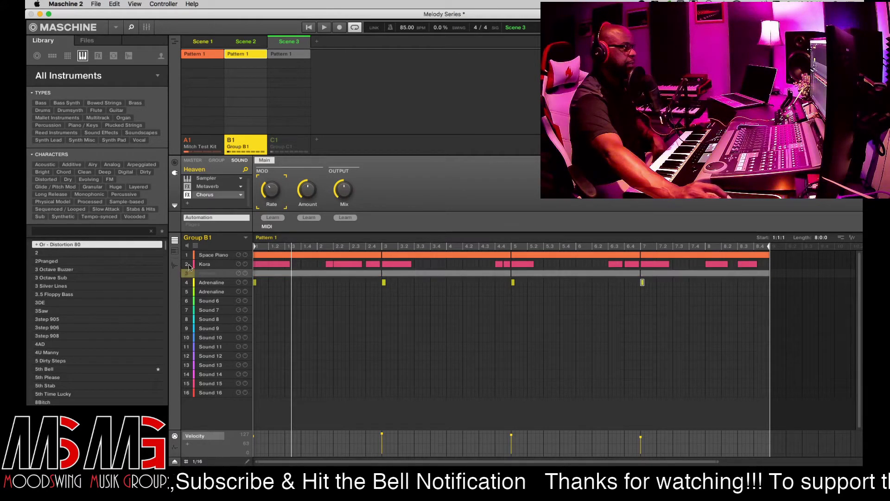
pyautogui.click(188, 255)
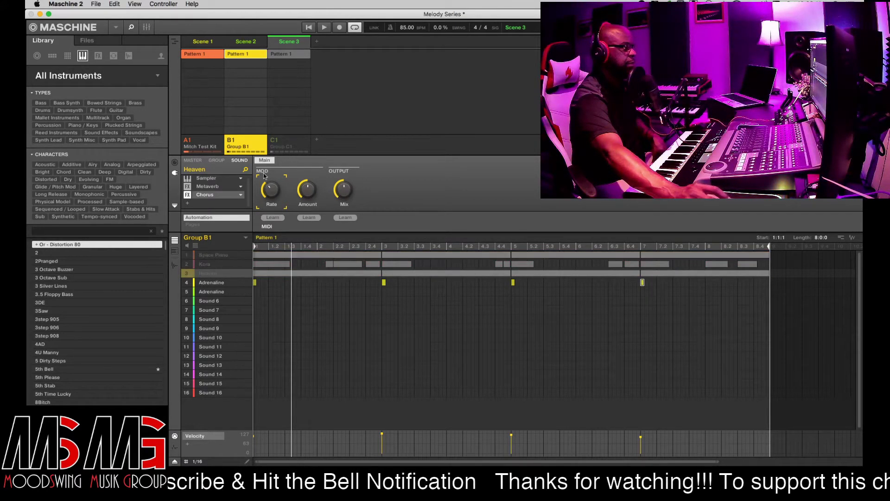
pyautogui.click(187, 141)
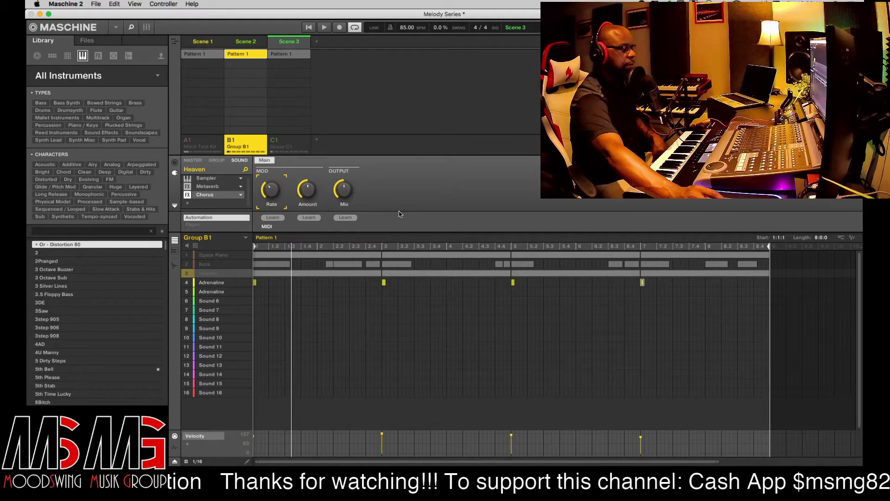
# Step: Choose iShowU Audio Capture as the audio device in the Audio preferences and close them
pyautogui.click(116, 29)
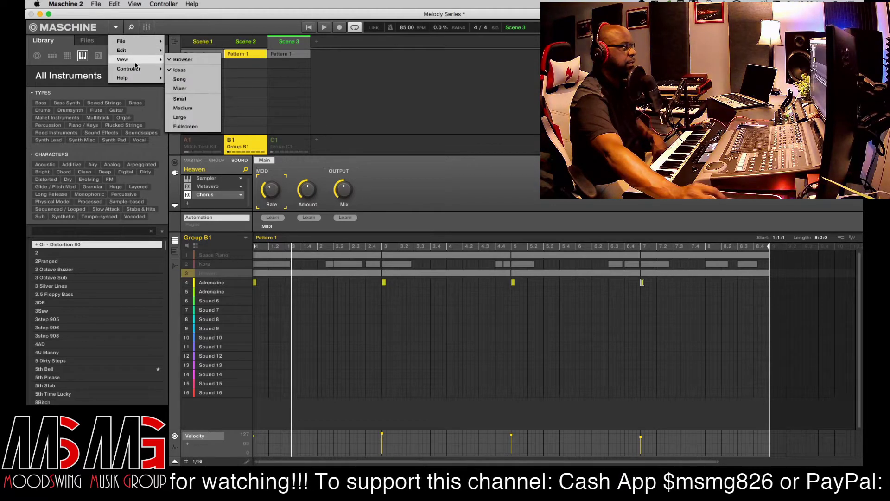
pyautogui.moveTo(133, 40)
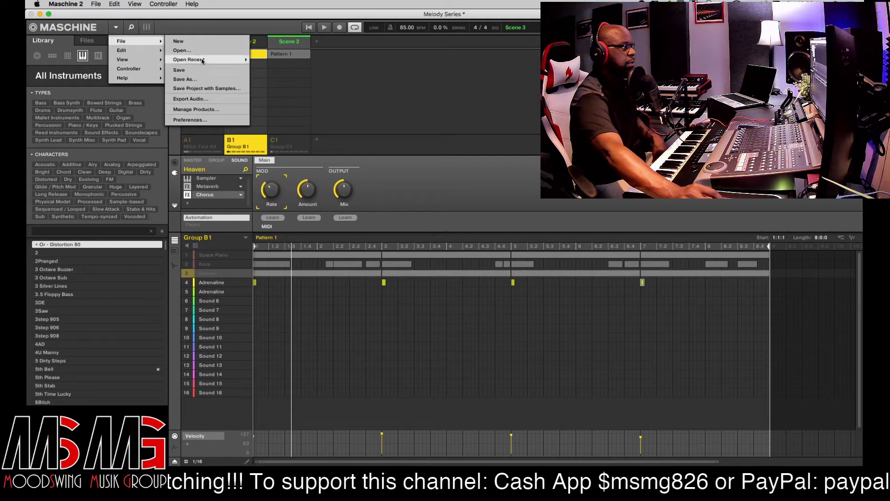
pyautogui.click(206, 121)
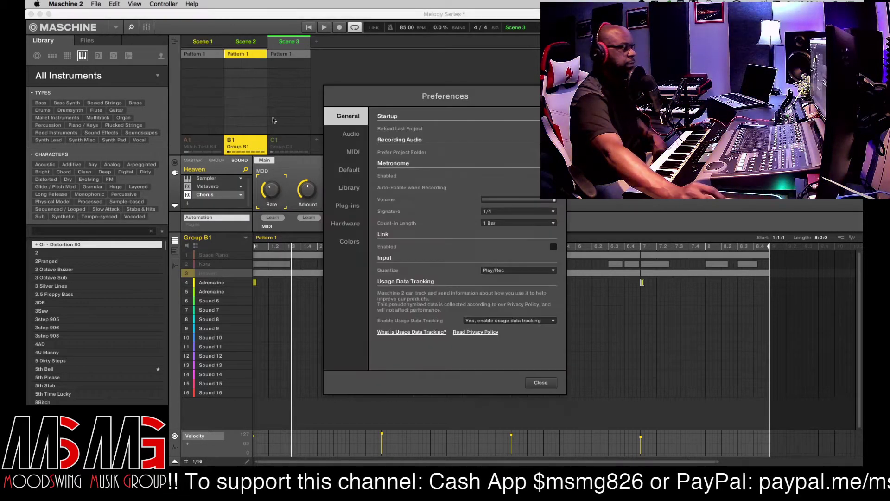
pyautogui.click(366, 137)
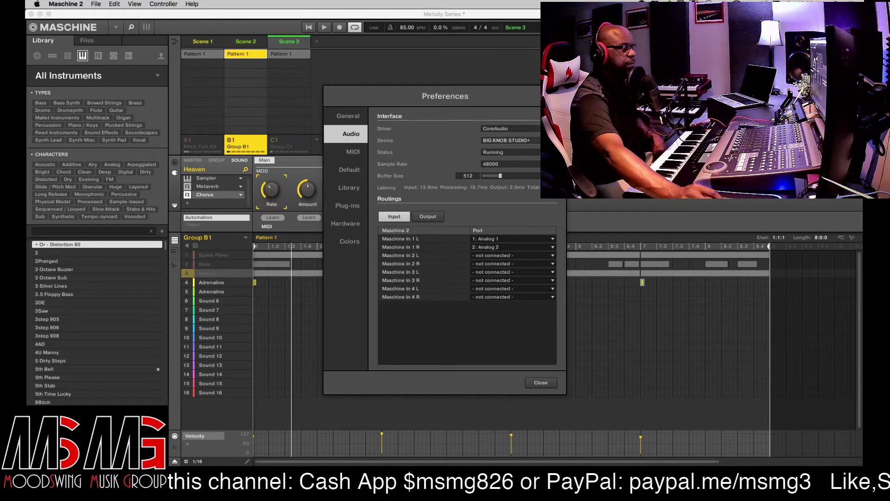
pyautogui.click(524, 140)
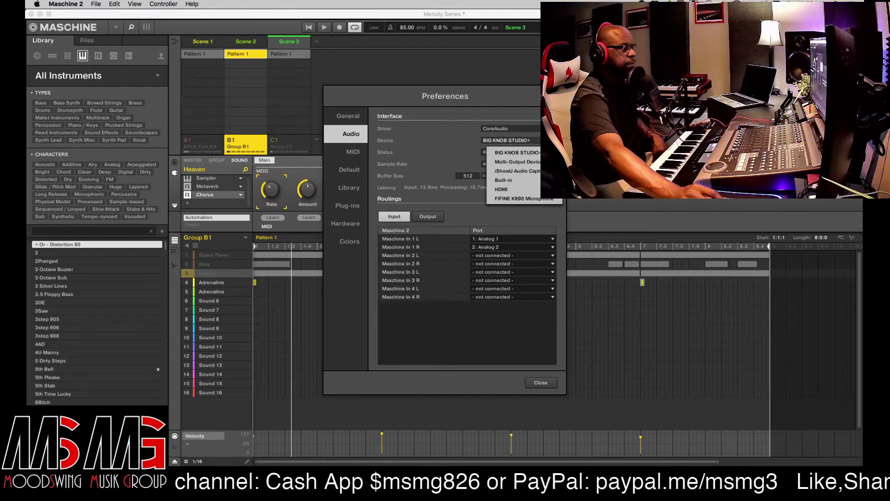
pyautogui.click(523, 171)
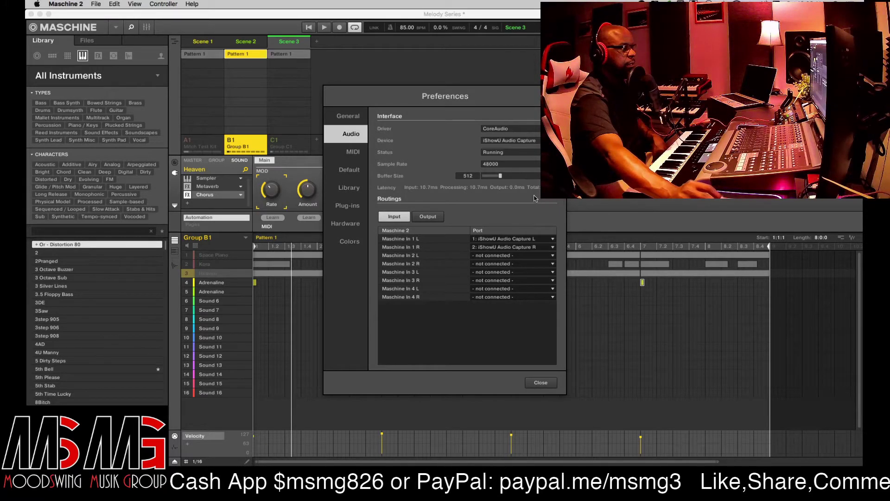
pyautogui.click(541, 383)
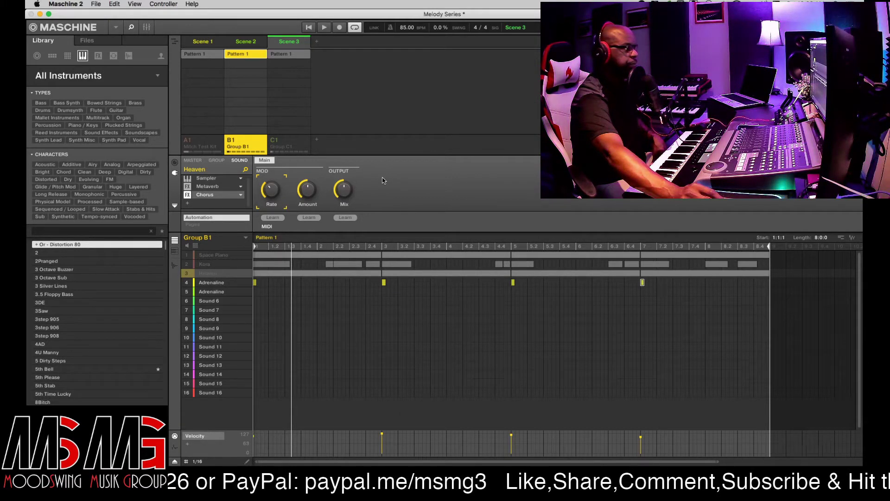
# Step: Restart playback of B1's Pattern 1 from its start and select the Adrenaline sound in slot 4
pyautogui.click(324, 27)
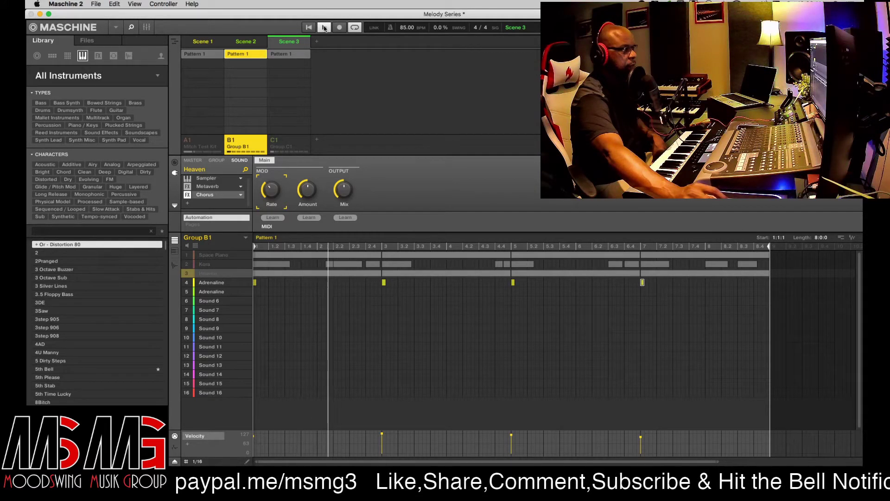
pyautogui.click(325, 27)
pyautogui.click(325, 27)
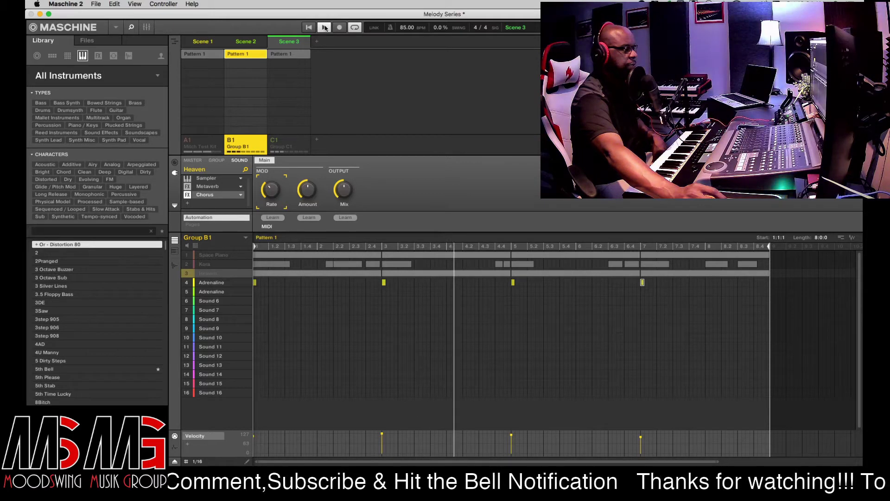
pyautogui.click(214, 283)
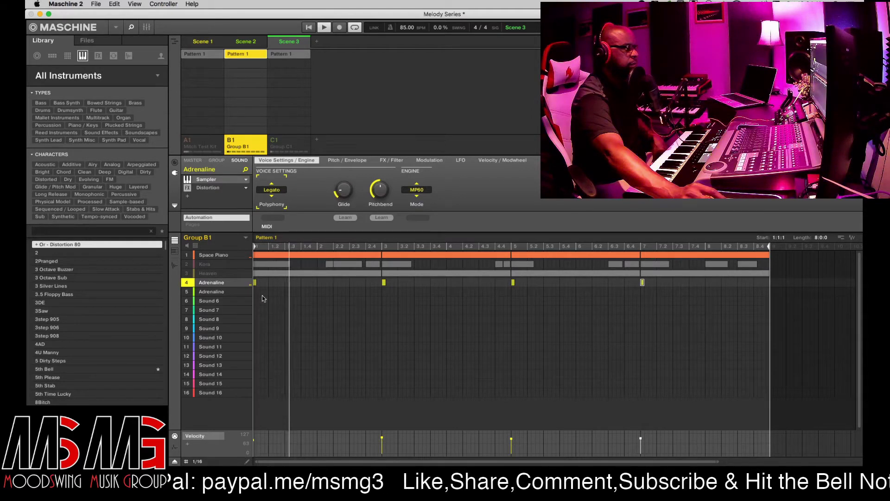
# Step: Unmute the Kora sound, the Group A drum kit and the Heaven sound
pyautogui.click(186, 266)
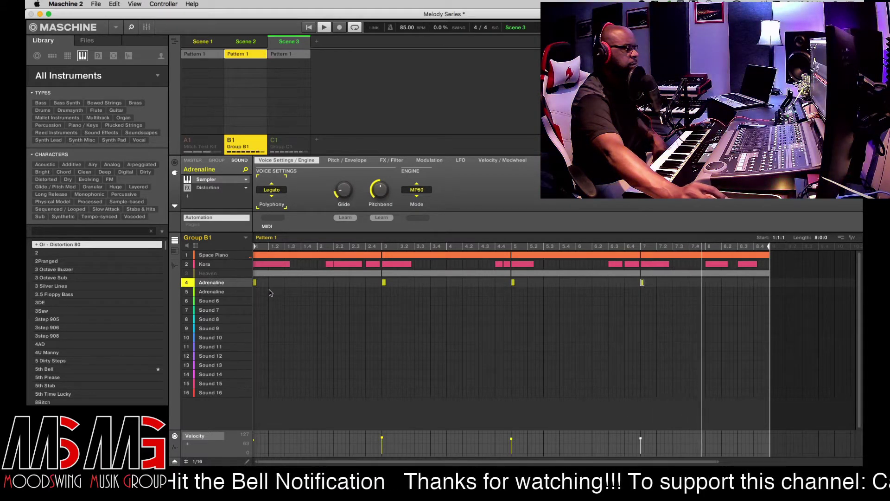
pyautogui.click(188, 141)
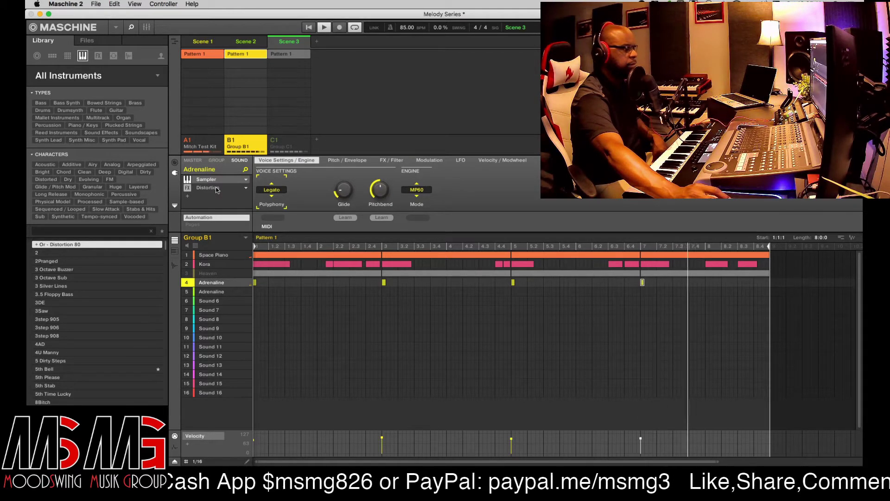
pyautogui.click(186, 273)
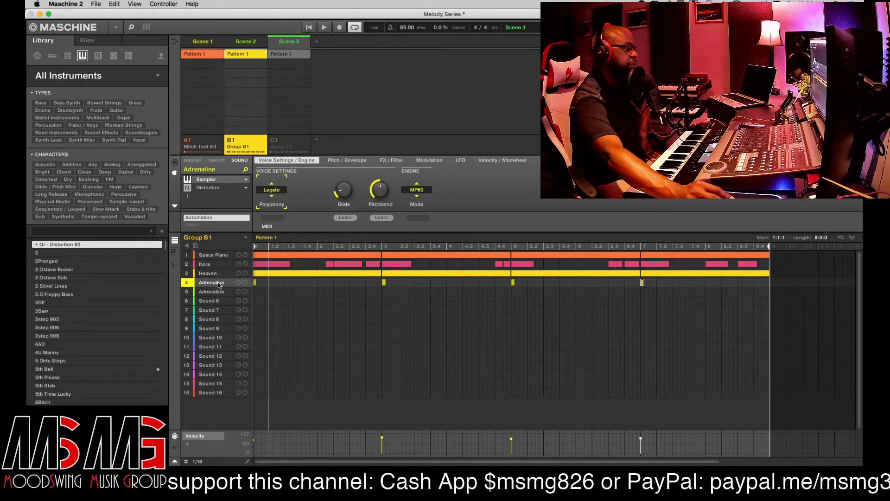
# Step: Select the A1 Mitch Test Kit group to show its 4-bar drum pattern
pyautogui.click(204, 142)
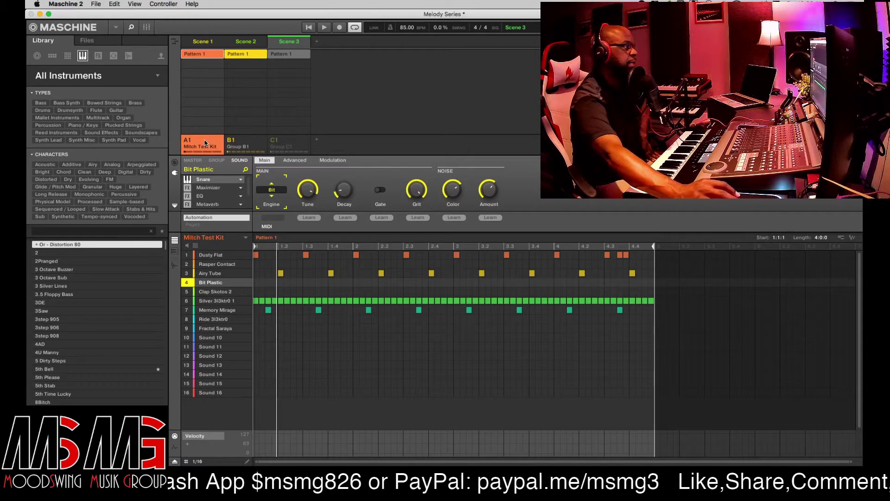
# Step: Select Group B1, then Group C1, to display the Shine sound and its 8-bar pattern
pyautogui.click(251, 142)
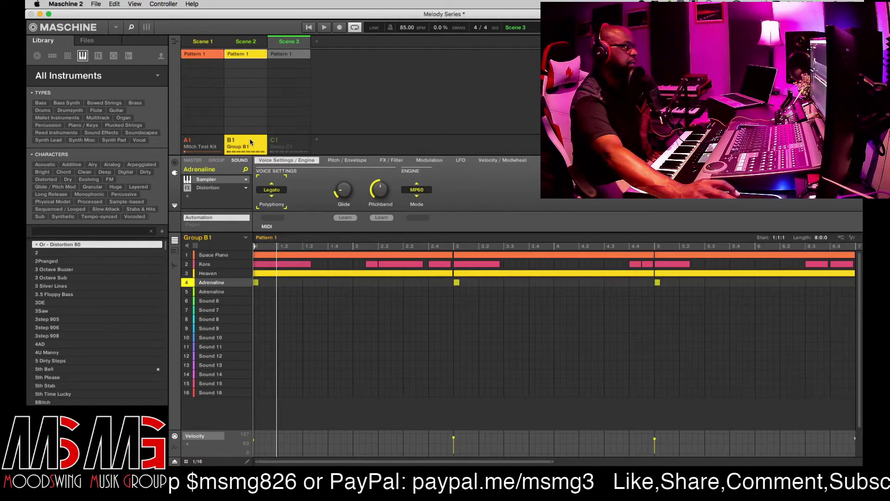
pyautogui.click(293, 142)
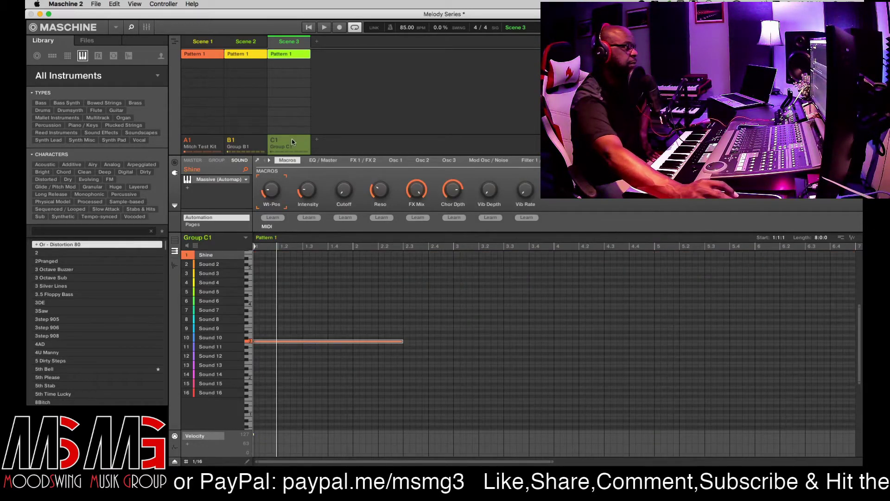
pyautogui.click(275, 141)
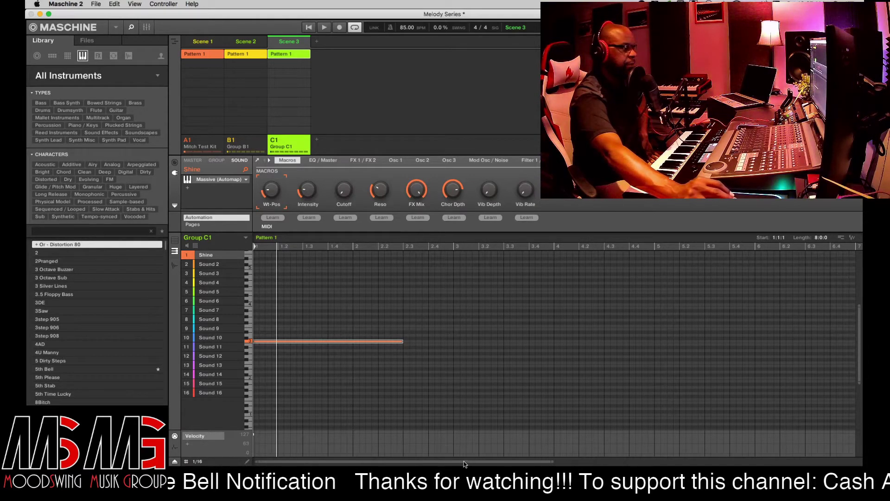
# Step: Zoom the pattern editor out until bars 1–8 of Group C1's Pattern 1 are visible
pyautogui.moveTo(463, 461); pyautogui.dragTo(436, 417)
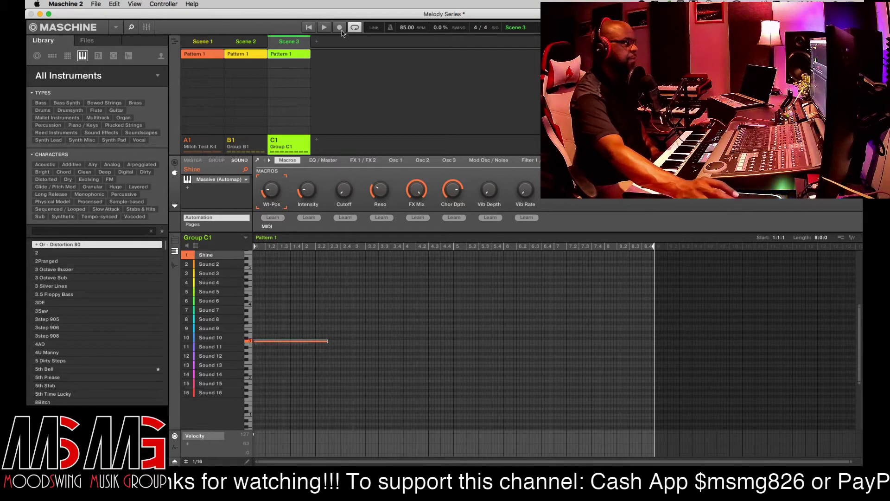
# Step: Start transport playback to hear Group C1's Shine note within the Scene 3 beat
pyautogui.click(324, 27)
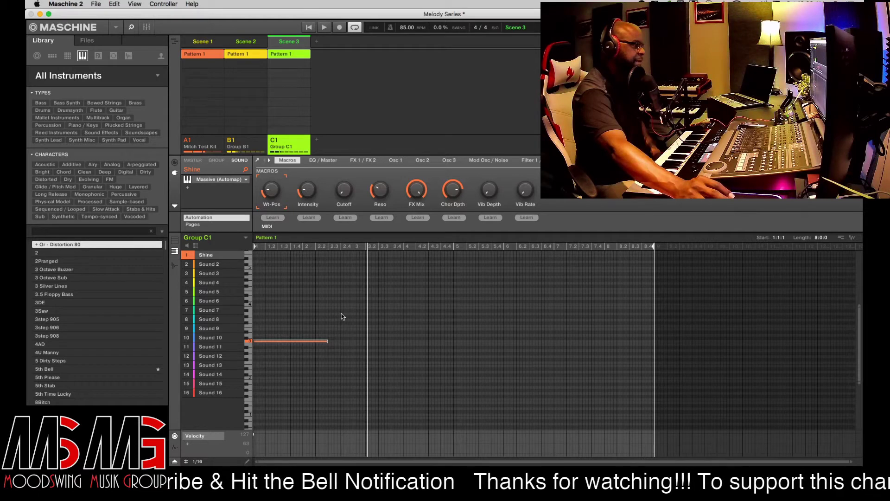
pyautogui.click(250, 146)
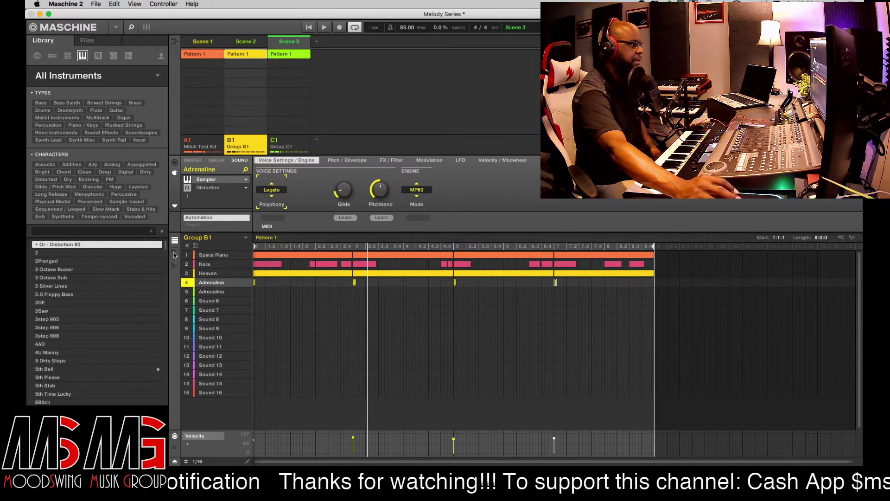
pyautogui.click(174, 253)
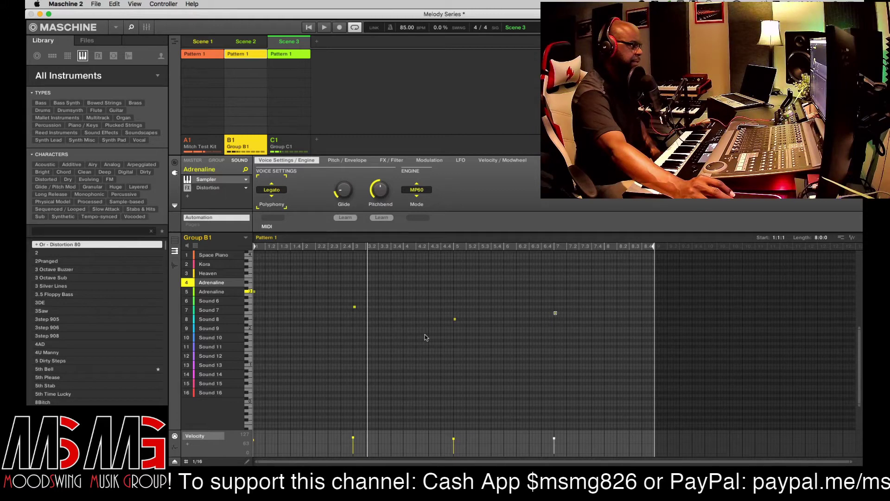
pyautogui.click(298, 140)
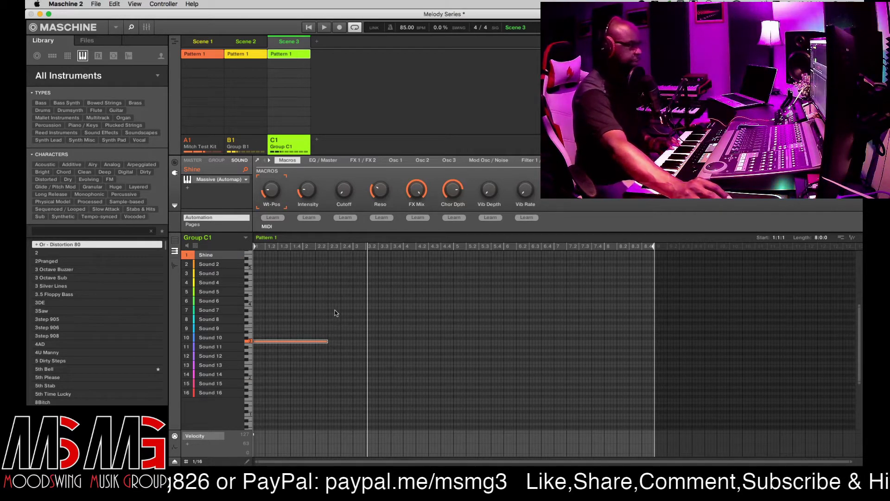
# Step: Select Group B1 to show Adrenaline's Legato, MP60 voice settings and its Pattern 1 notes
pyautogui.click(253, 143)
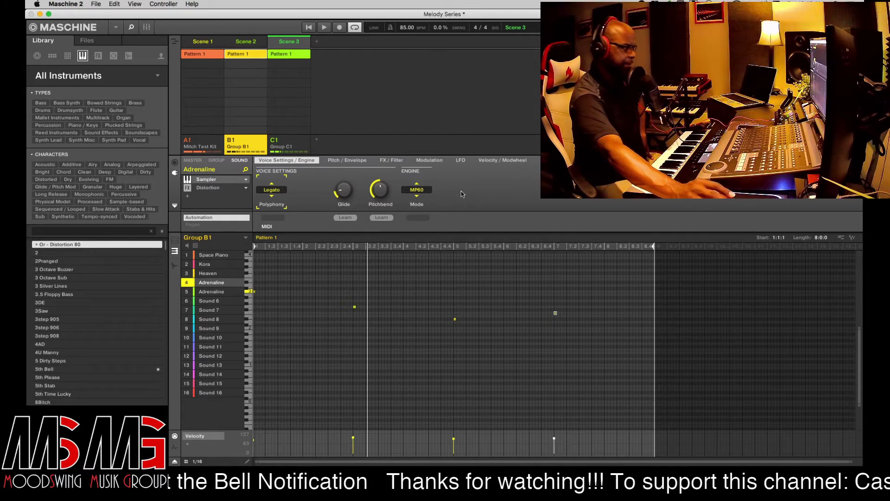
# Step: Compare Group C1 with Group B1, ending on C1's single-note Shine pattern with its Massive macros
pyautogui.click(289, 144)
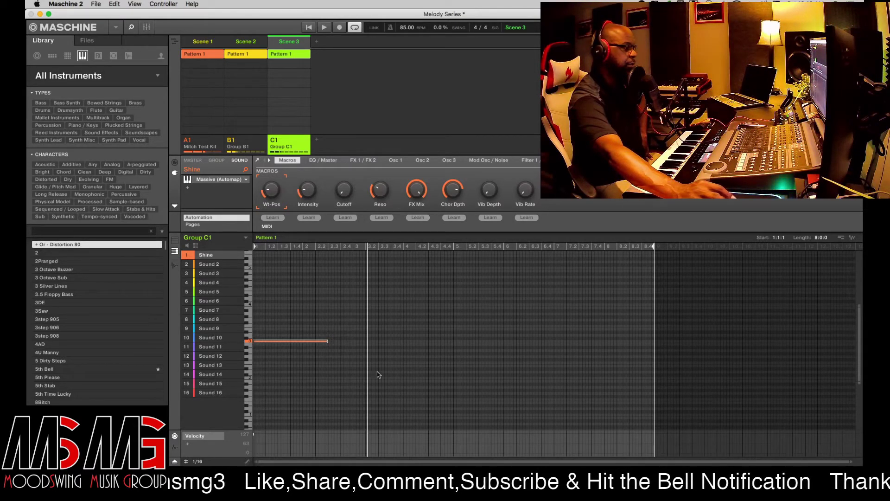
pyautogui.click(253, 142)
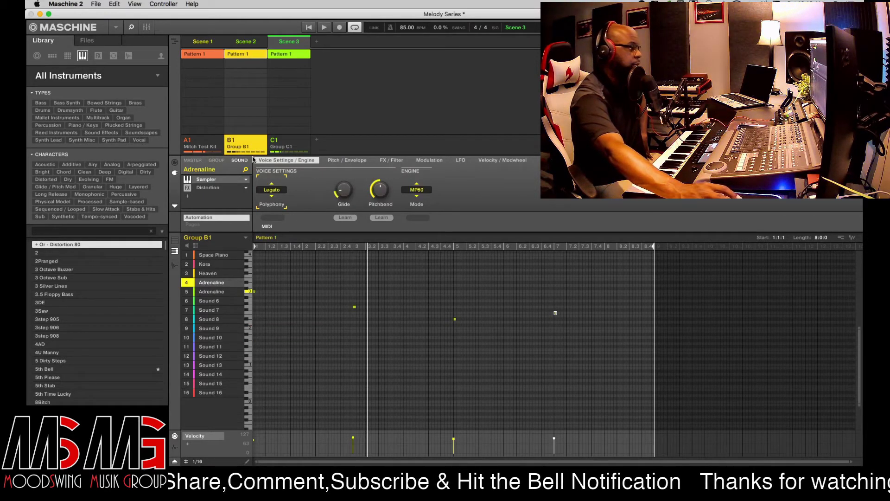
pyautogui.click(288, 141)
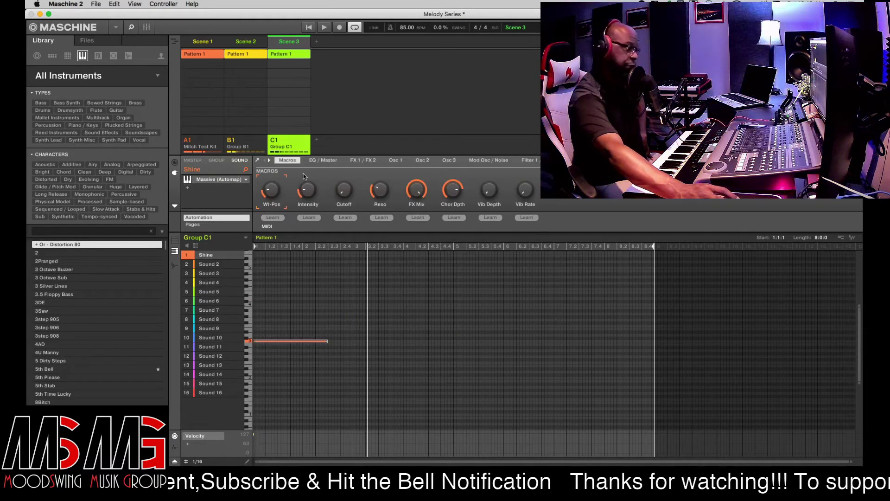
# Step: Add a long Shine note on row 12, trim its end slightly, and audition the pattern
pyautogui.click(354, 357)
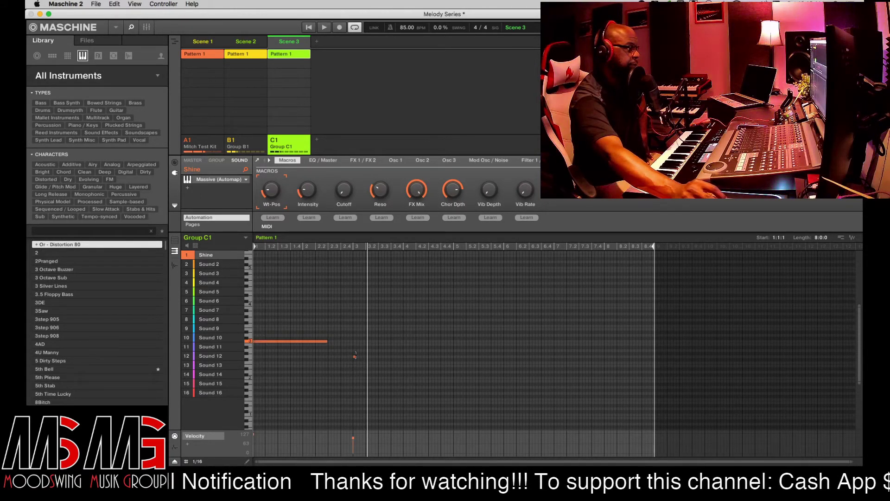
pyautogui.moveTo(355, 356); pyautogui.dragTo(430, 363)
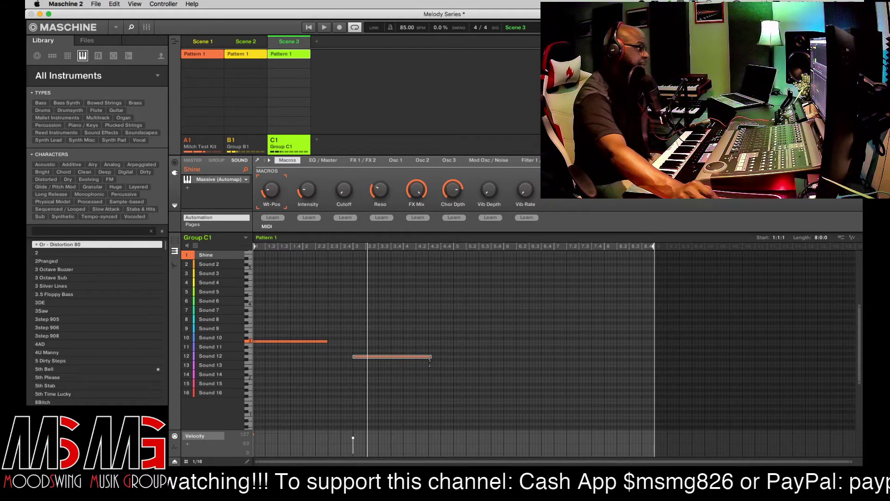
pyautogui.moveTo(430, 362); pyautogui.dragTo(426, 362)
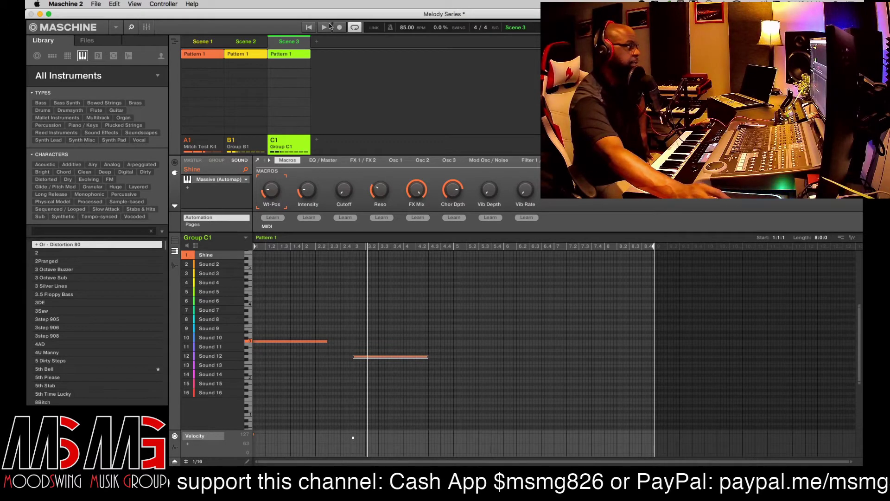
pyautogui.click(309, 27)
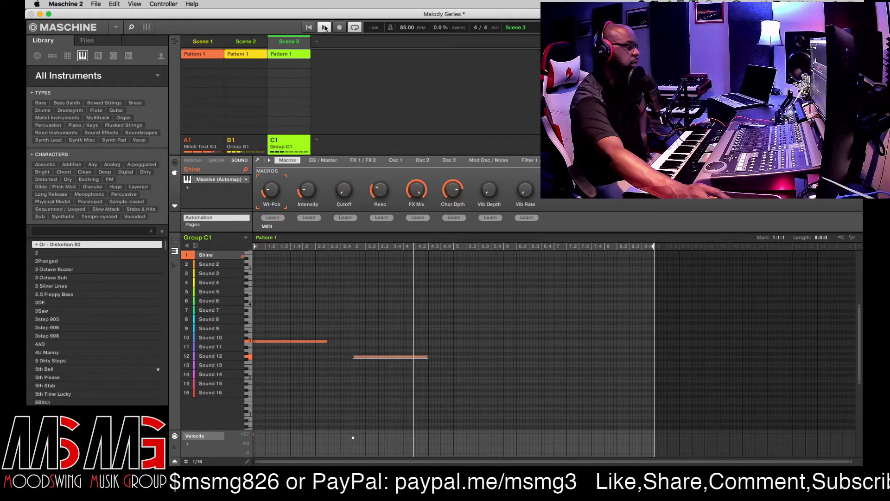
pyautogui.moveTo(353, 438)
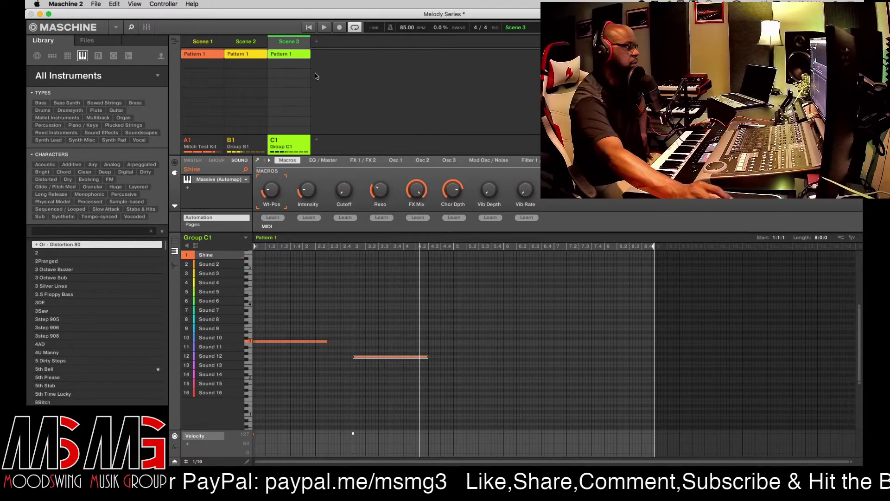
pyautogui.press('space')
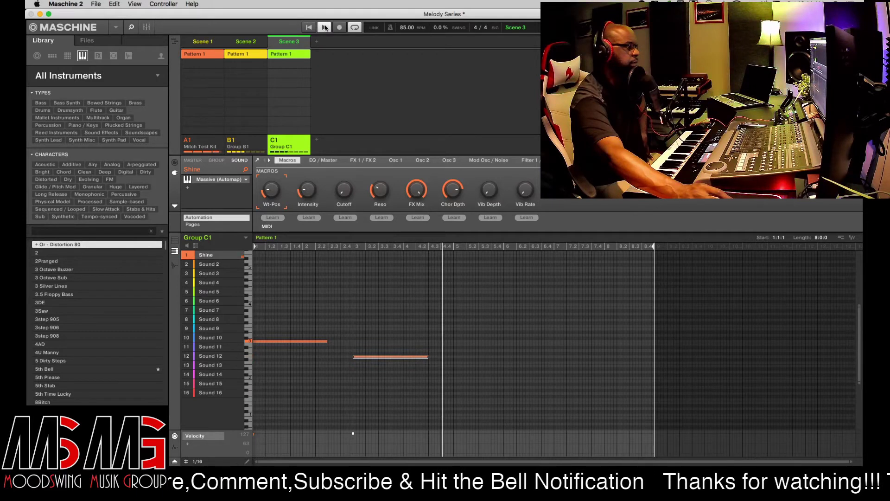
pyautogui.click(324, 27)
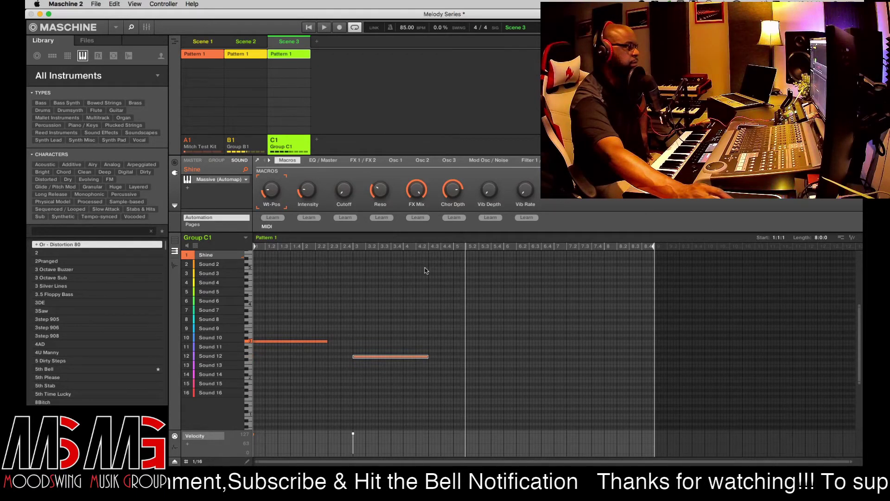
# Step: Add a long note at bar 5 one step lower, matching the others' length, and play
pyautogui.click(254, 143)
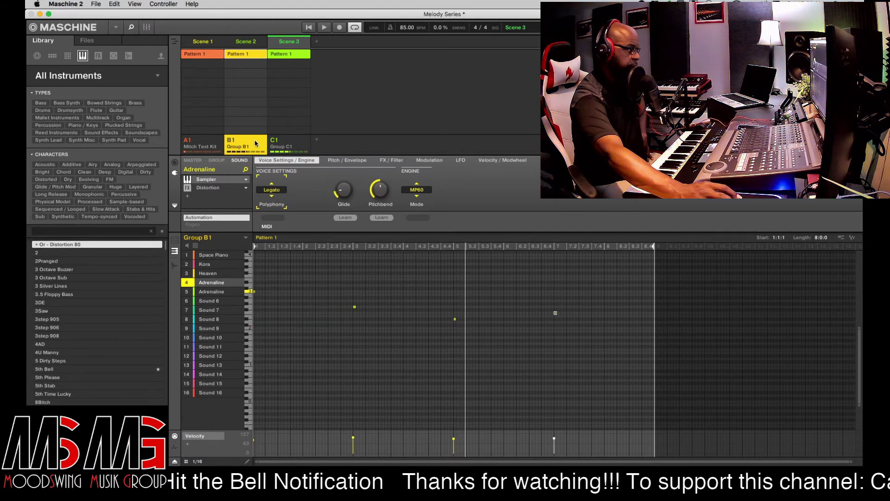
pyautogui.click(288, 145)
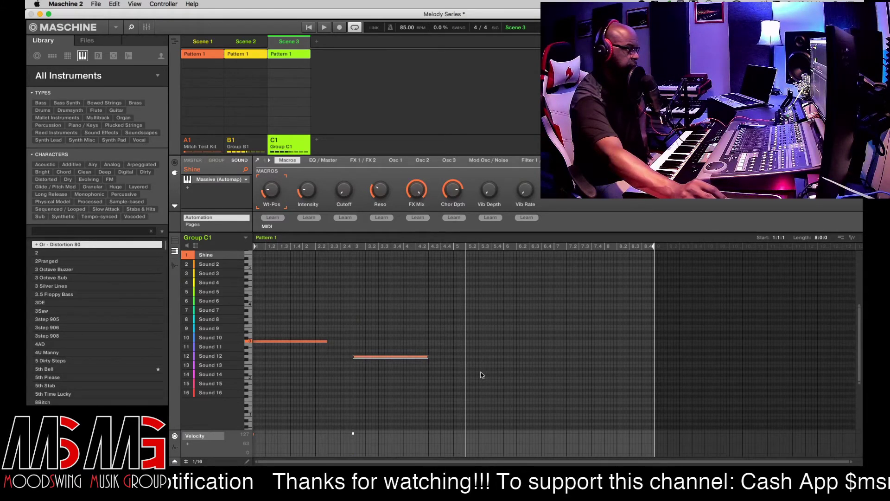
pyautogui.click(455, 369)
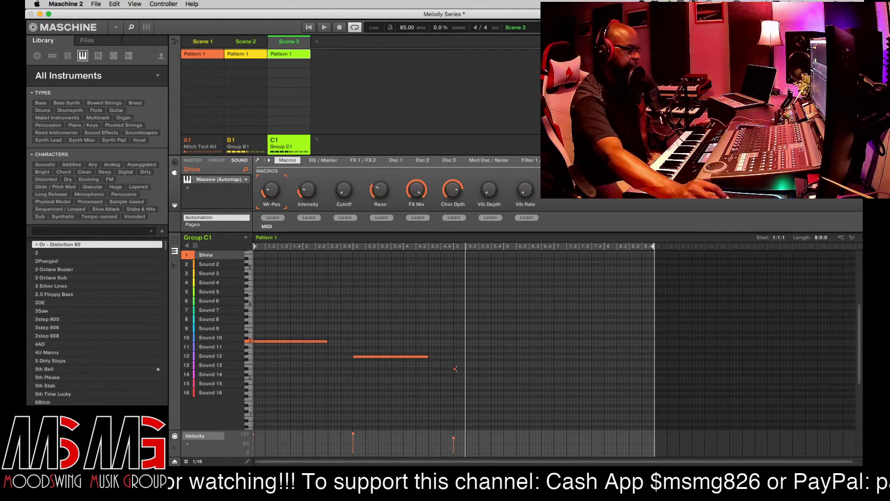
pyautogui.moveTo(456, 370); pyautogui.dragTo(527, 370)
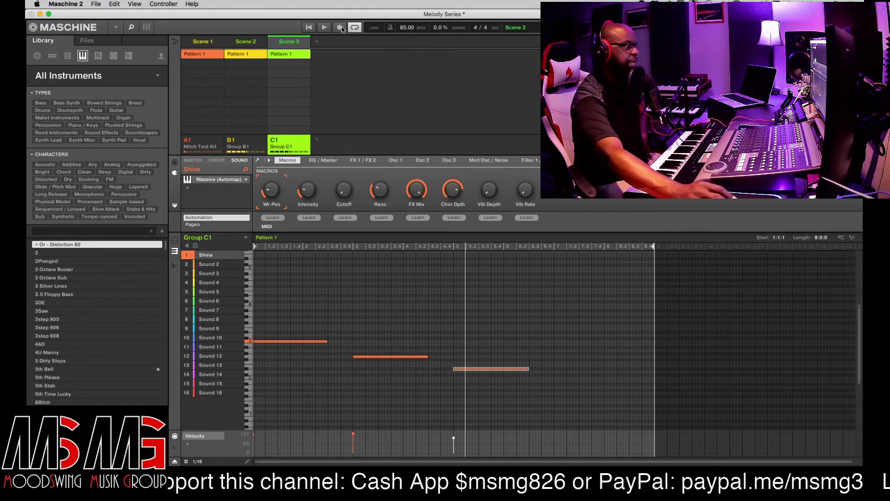
pyautogui.click(310, 28)
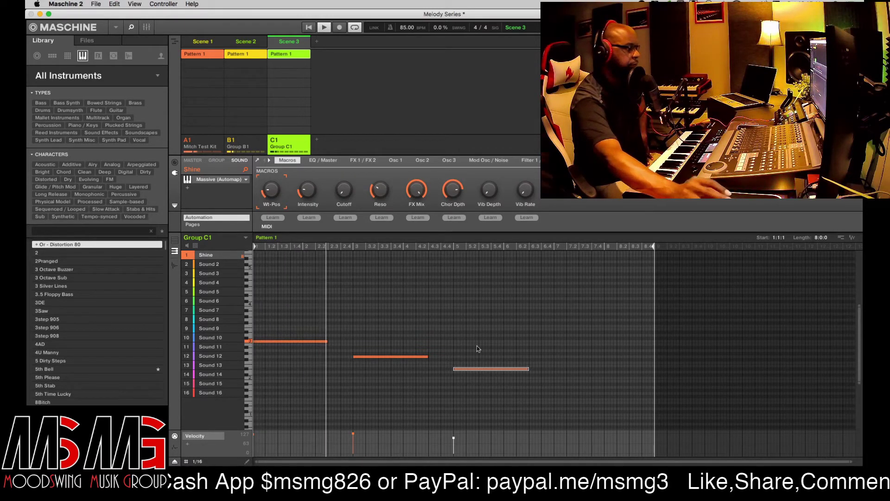
pyautogui.moveTo(453, 439)
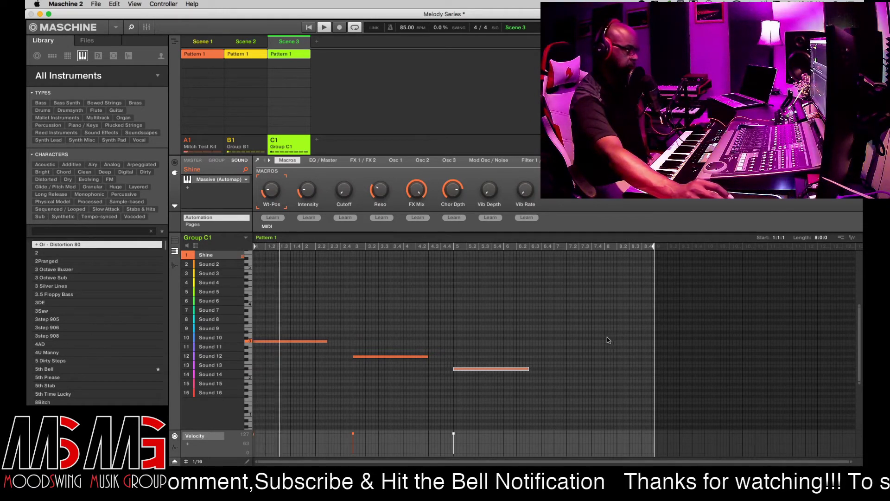
# Step: Return to Group C1's Shine pattern via Group B1 and draw a new note at bar 7
pyautogui.click(249, 140)
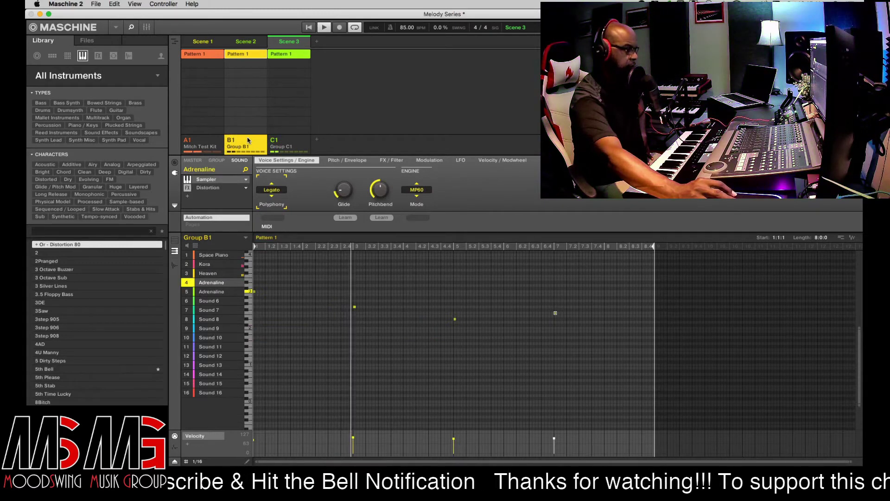
pyautogui.click(300, 141)
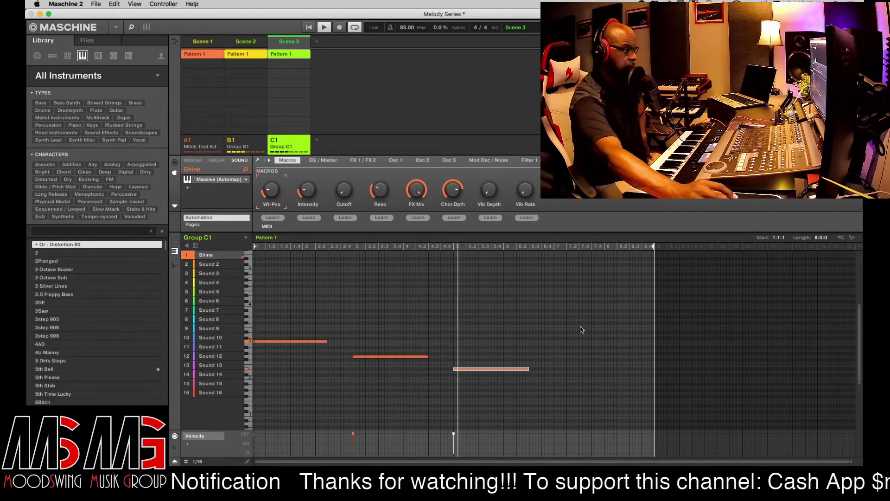
pyautogui.click(555, 324)
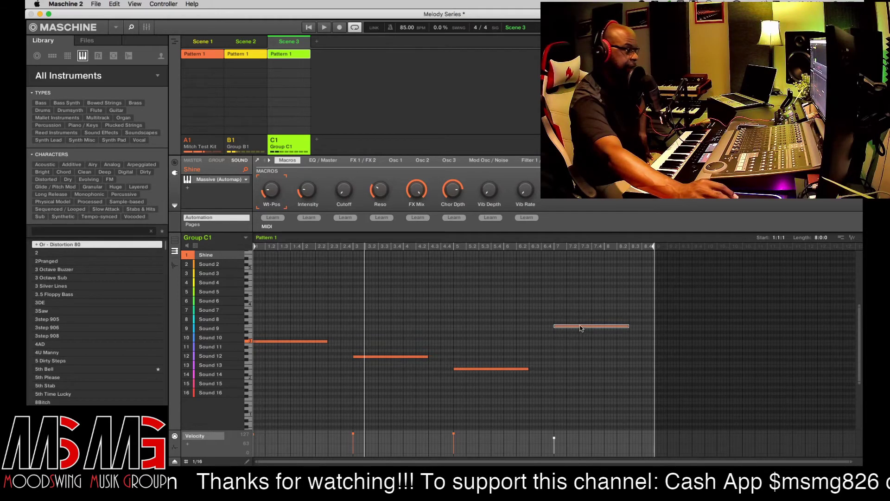
# Step: Drag the bar-7 Shine note down about four rows, just above the bar-5 note, and play
pyautogui.moveTo(584, 329); pyautogui.dragTo(581, 362)
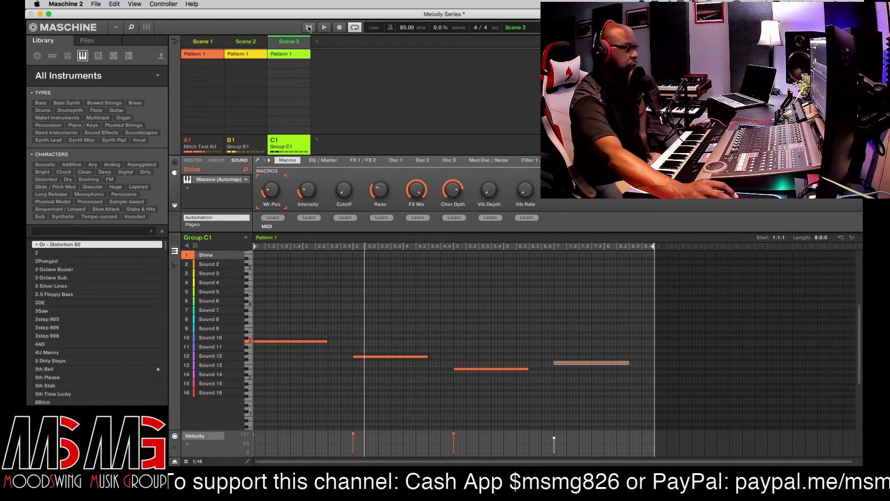
pyautogui.click(308, 28)
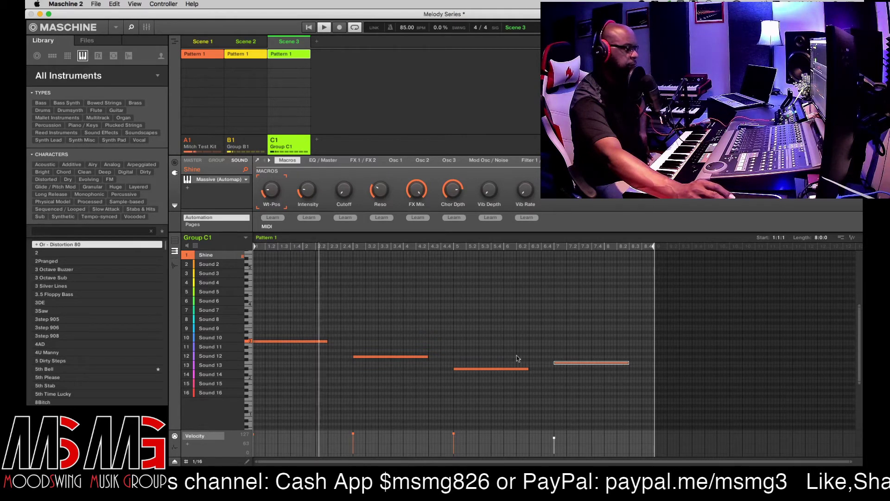
pyautogui.moveTo(555, 437)
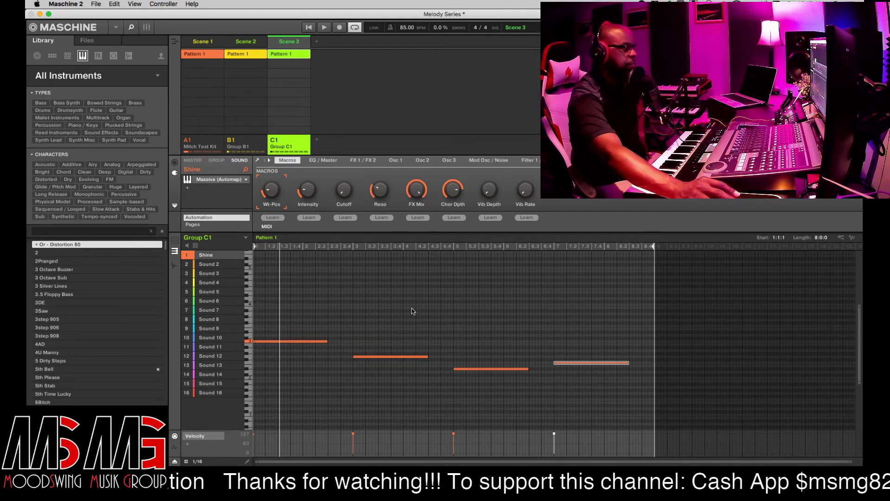
# Step: Show Group B1's Adrenaline sound and its three-note 8-bar Pattern 1
pyautogui.click(249, 144)
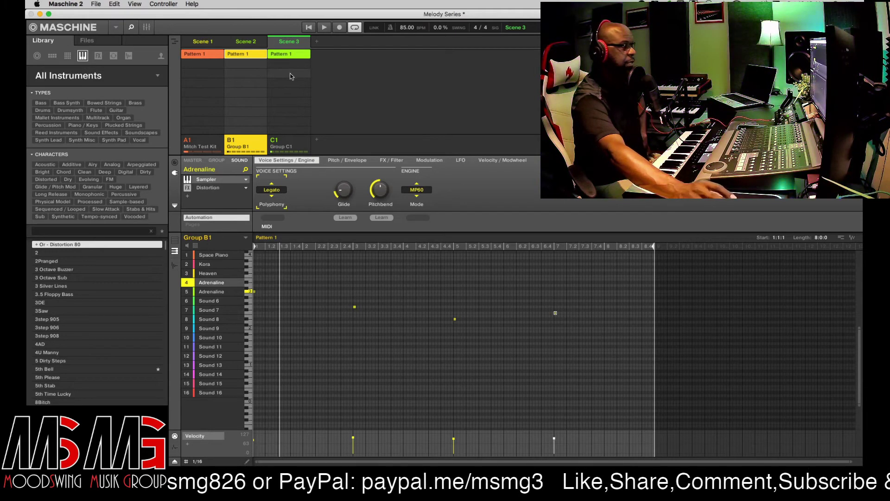
# Step: Rename Scene 1 to 'Drum Track'
pyautogui.click(200, 43)
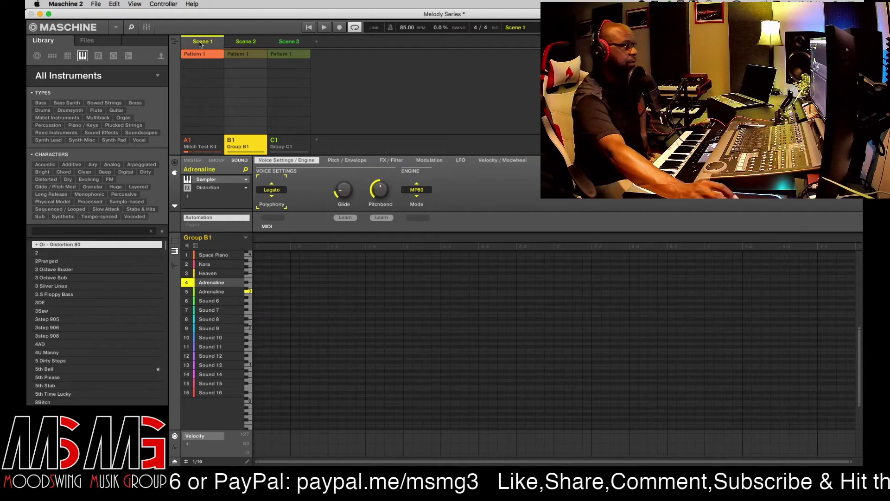
pyautogui.rightClick(203, 44)
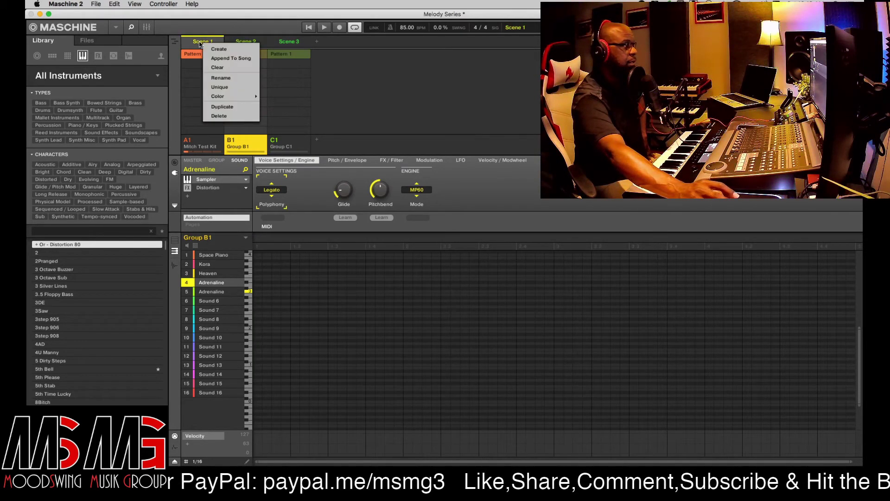
pyautogui.click(225, 78)
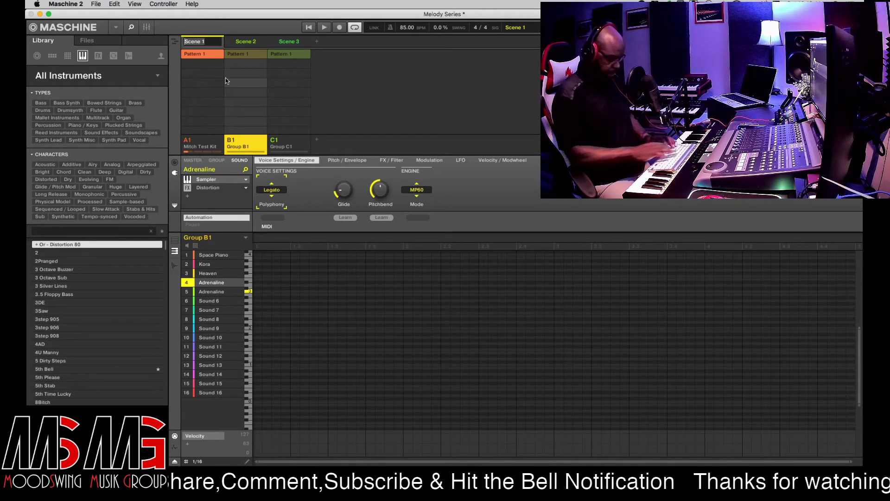
pyautogui.write('Drum Tr')
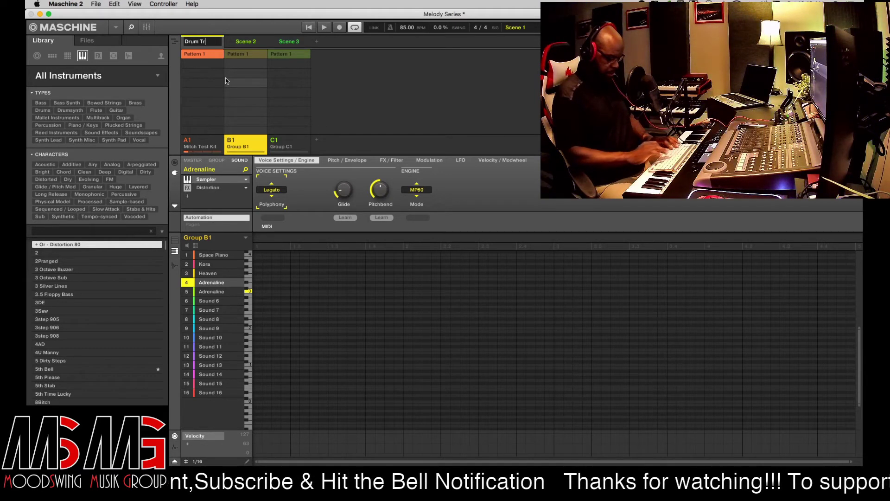
pyautogui.write('ack')
pyautogui.press('Return')
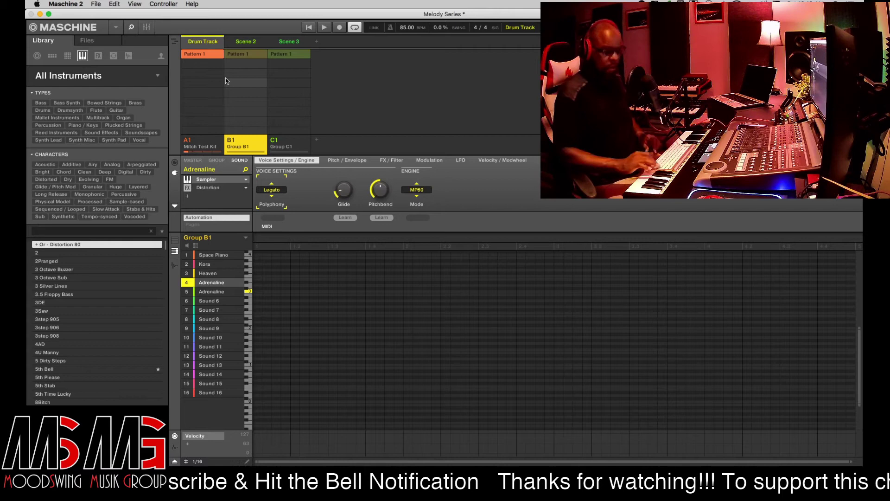
# Step: Show Group B1's Pattern 1 in Scene 2 and rename the scene 'Instruments'
pyautogui.click(245, 41)
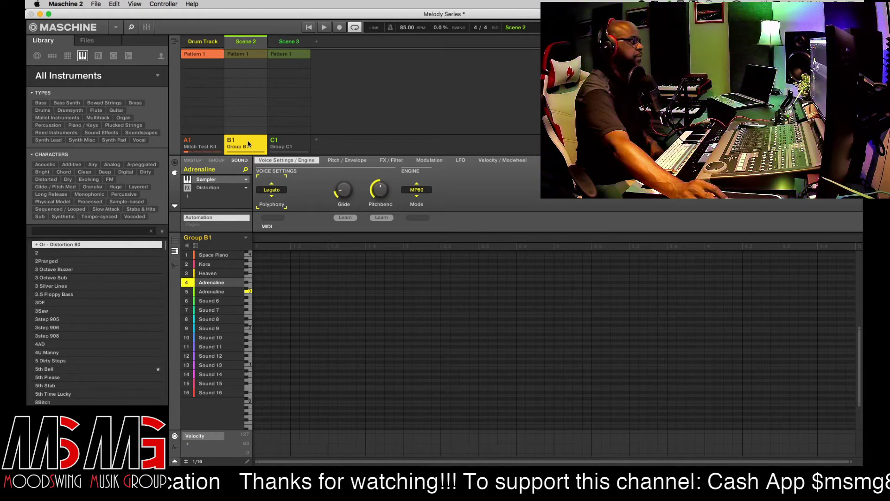
pyautogui.click(246, 54)
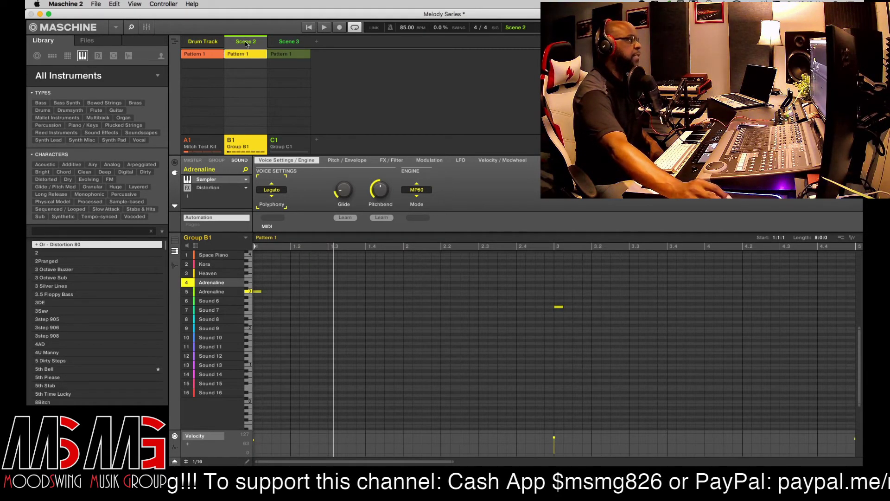
pyautogui.rightClick(245, 43)
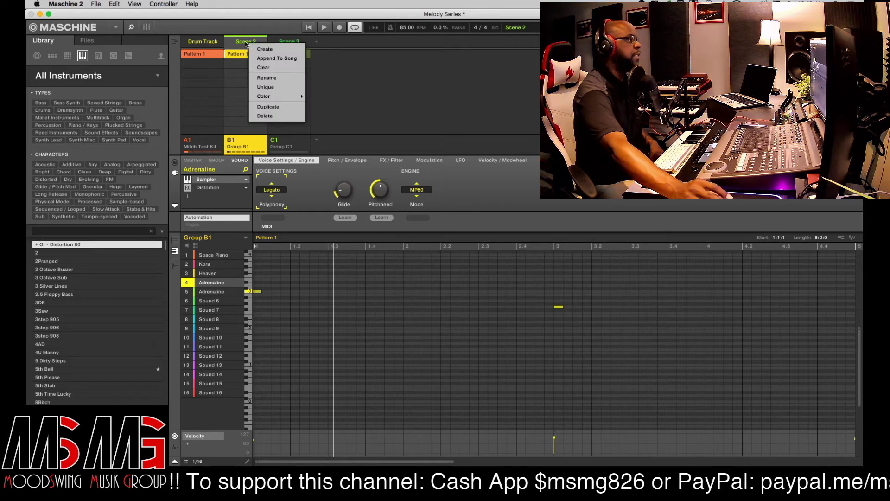
pyautogui.click(266, 79)
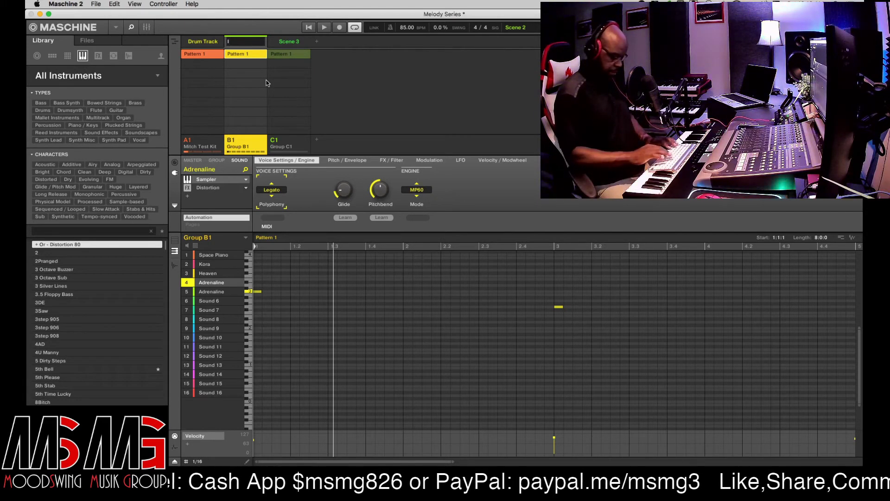
pyautogui.write('Instru')
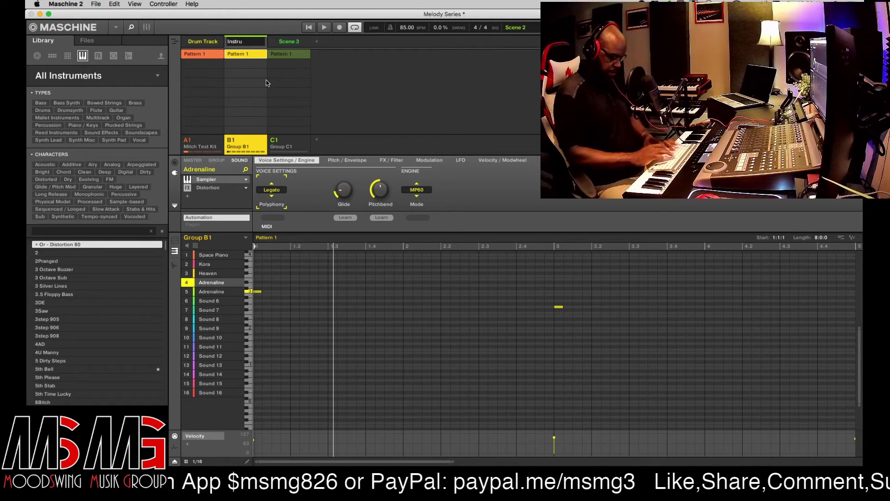
pyautogui.write('ments')
pyautogui.press('Return')
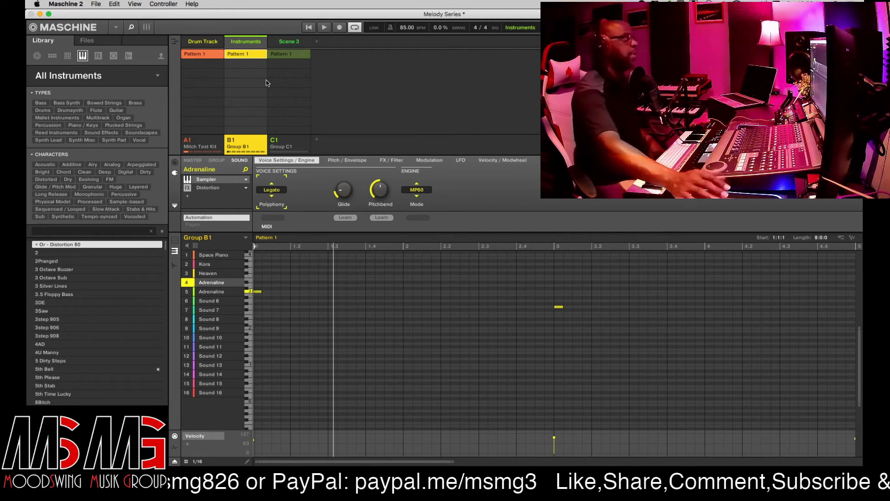
# Step: Show Group C1's pattern in the third scene and rename it 'Instruments 2'
pyautogui.click(294, 42)
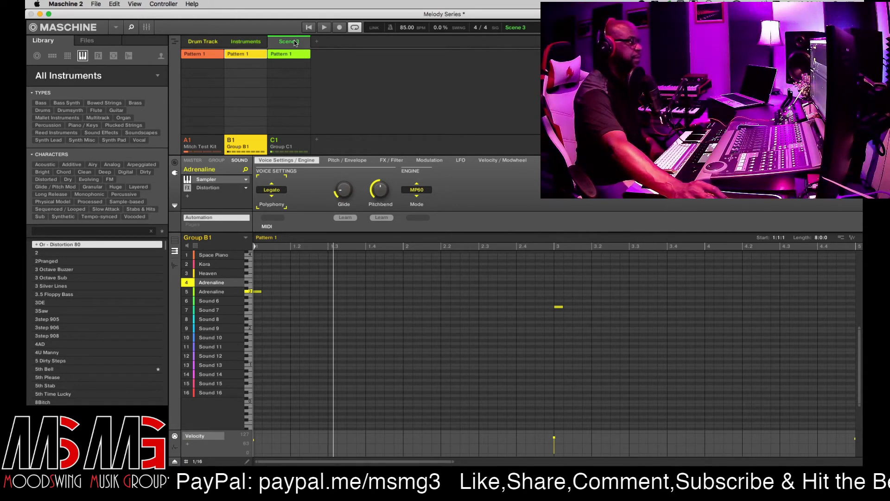
pyautogui.click(291, 143)
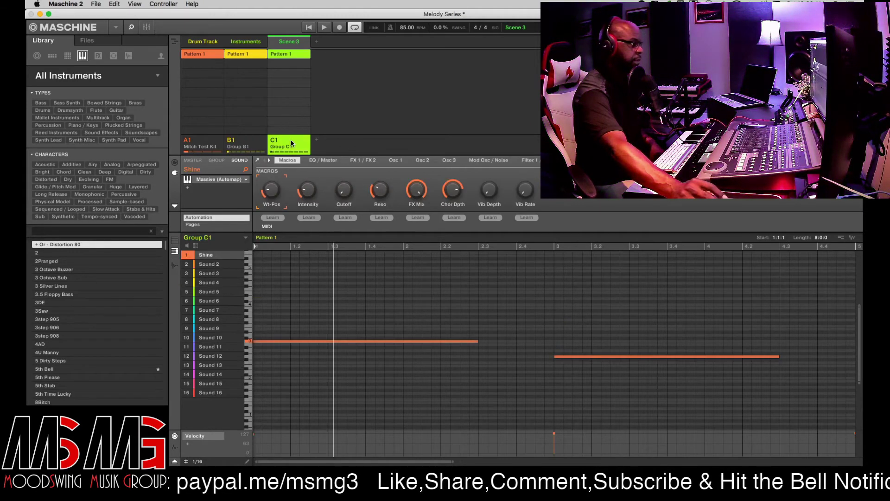
pyautogui.rightClick(287, 44)
pyautogui.click(306, 88)
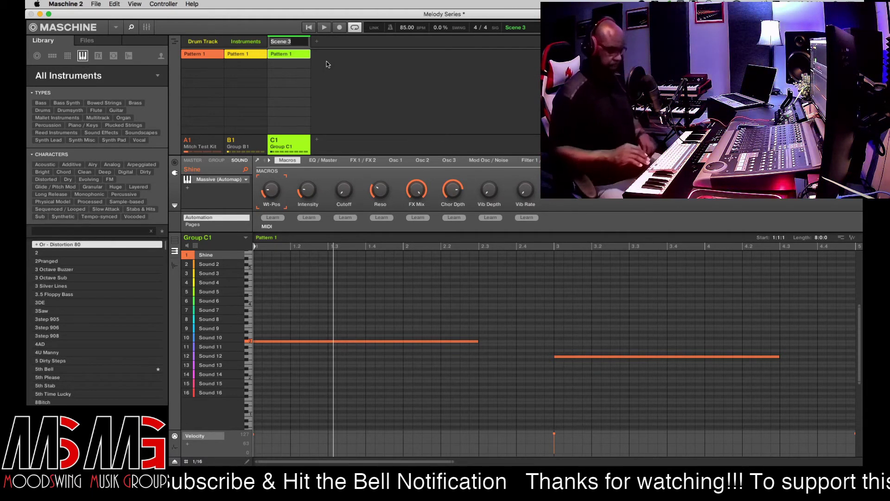
pyautogui.write('In')
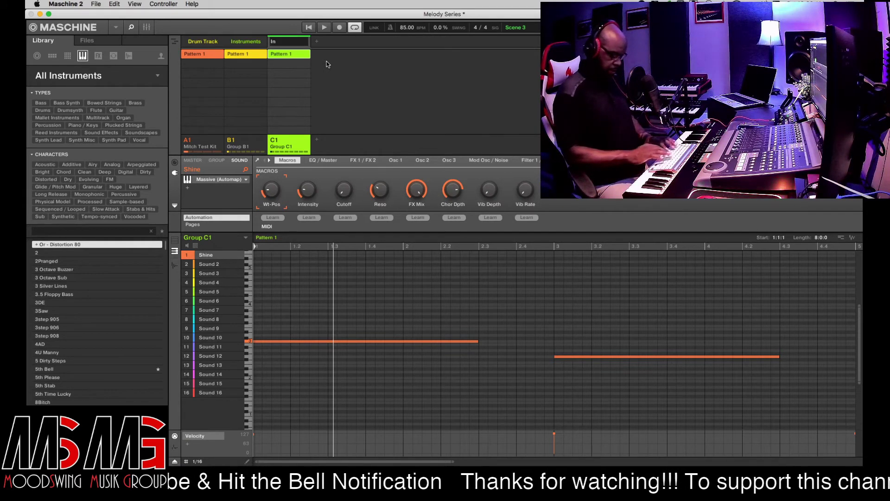
pyautogui.write('st')
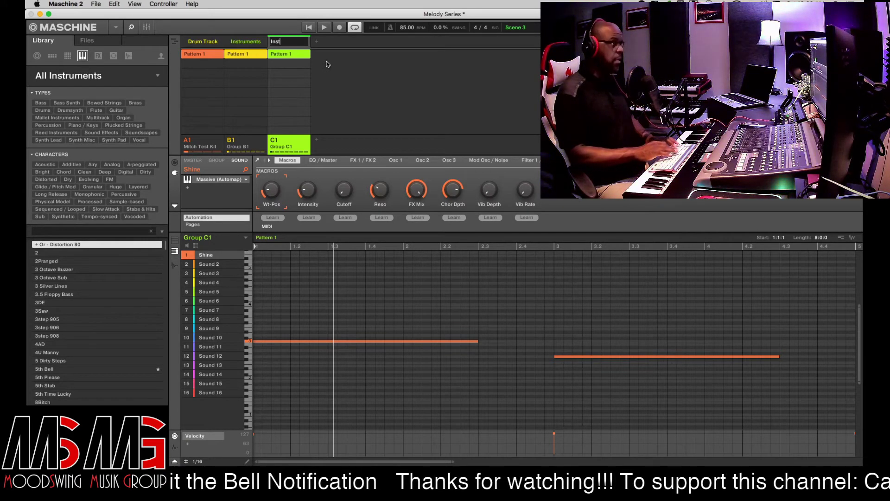
pyautogui.write('r')
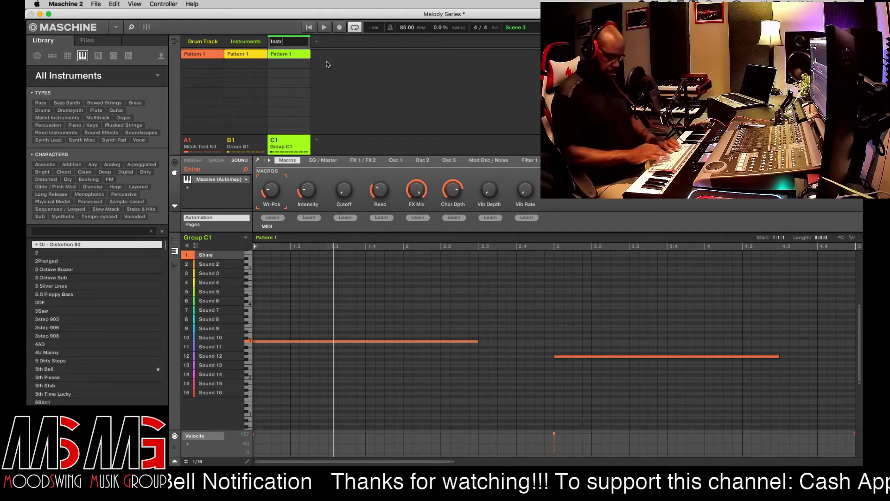
pyautogui.write('uments')
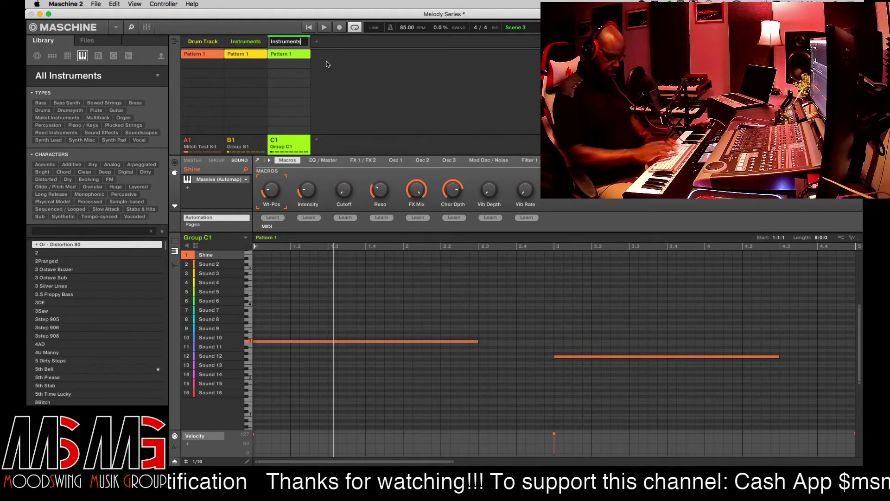
pyautogui.write(' 2')
pyautogui.press('Return')
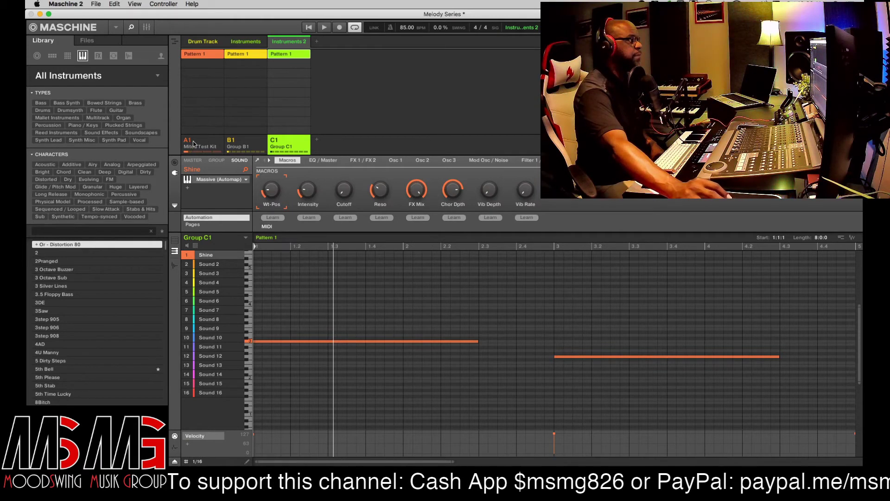
# Step: Show Group A1's Mitch Test Kit 4-bar drum pattern and hide the Library browser
pyautogui.click(198, 54)
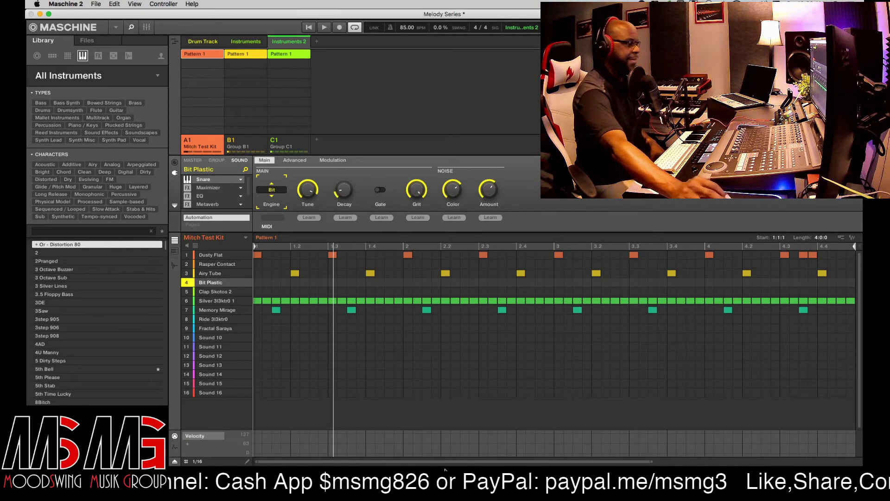
pyautogui.scroll(2, 438, 461)
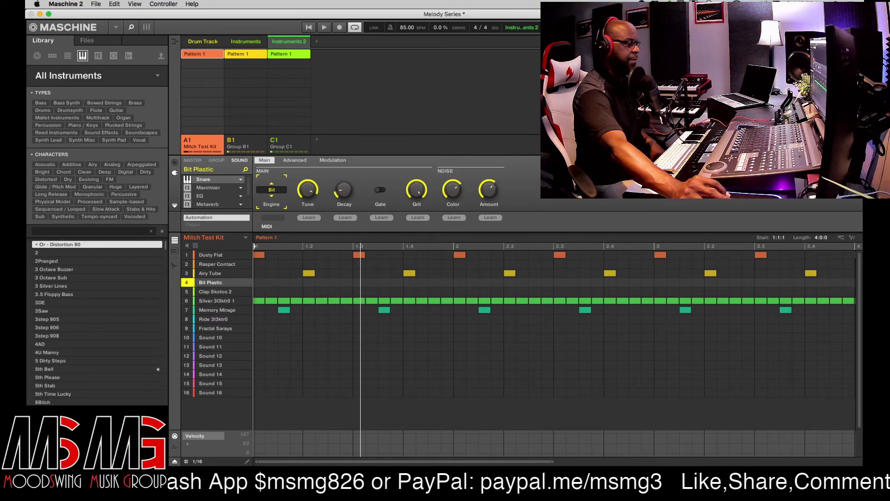
pyautogui.scroll(-3, 438, 461)
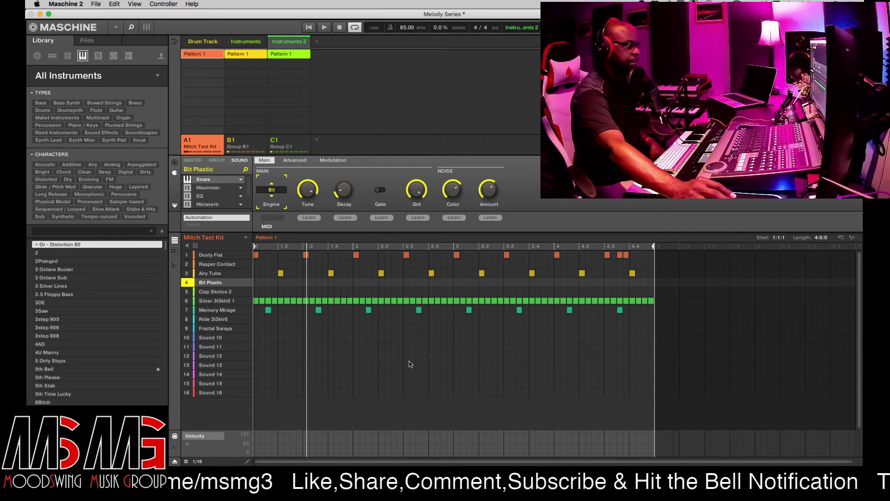
pyautogui.press('super+f')
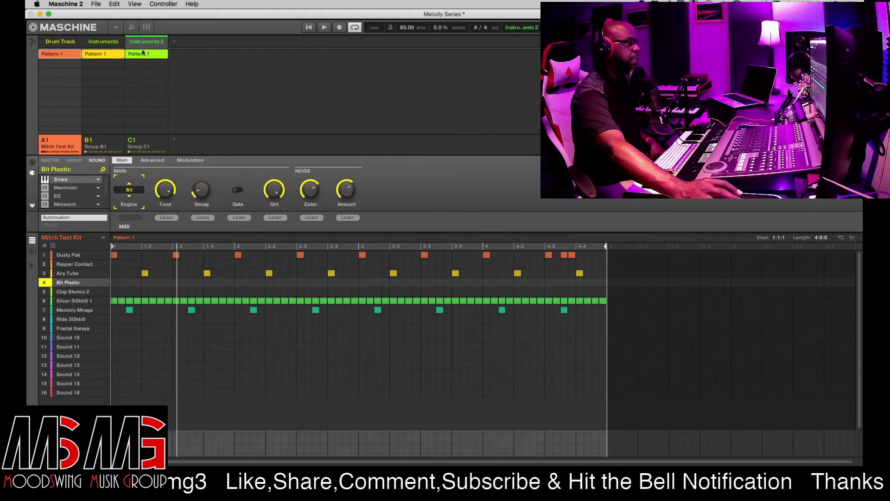
# Step: Duplicate the drum Pattern 1 repeatedly, creating copies Pattern 1 (1) through Pattern 1 (5)
pyautogui.rightClick(56, 56)
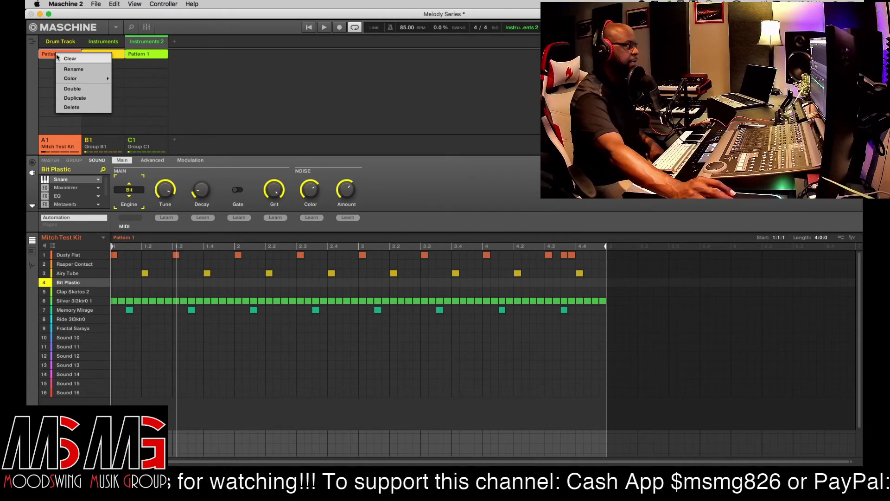
pyautogui.click(74, 98)
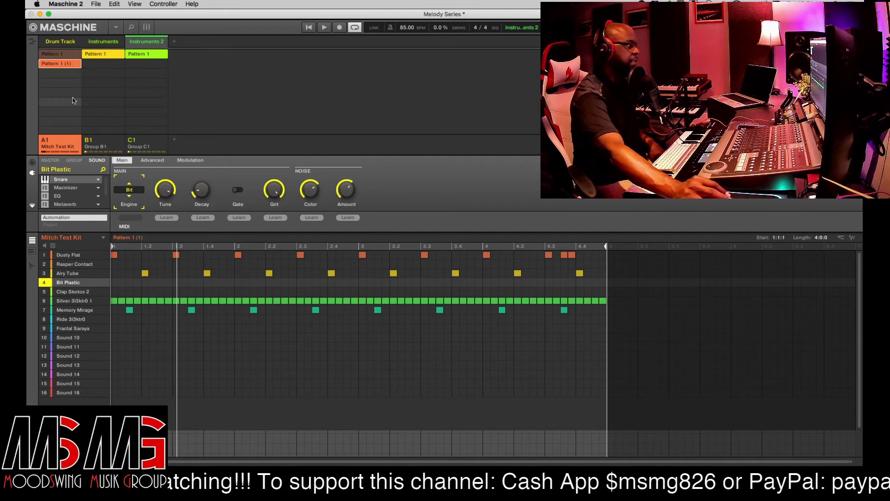
pyautogui.rightClick(55, 66)
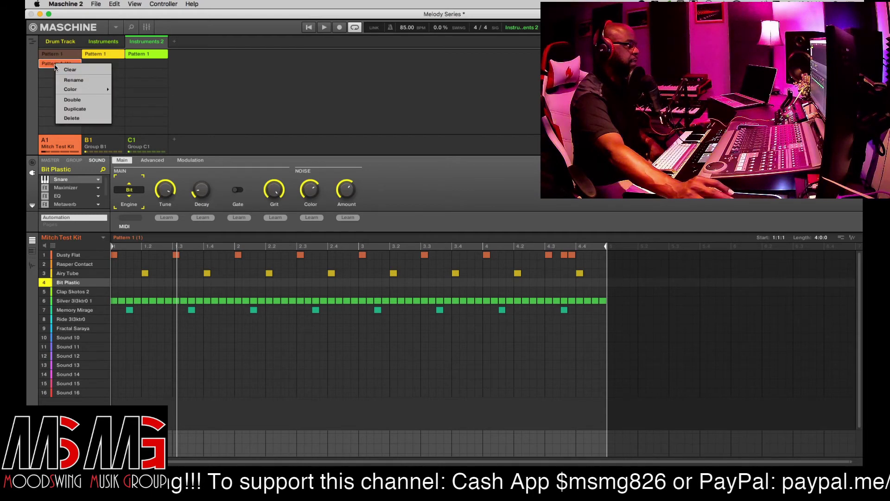
pyautogui.click(74, 109)
pyautogui.rightClick(55, 74)
pyautogui.click(74, 116)
pyautogui.rightClick(60, 86)
pyautogui.click(80, 127)
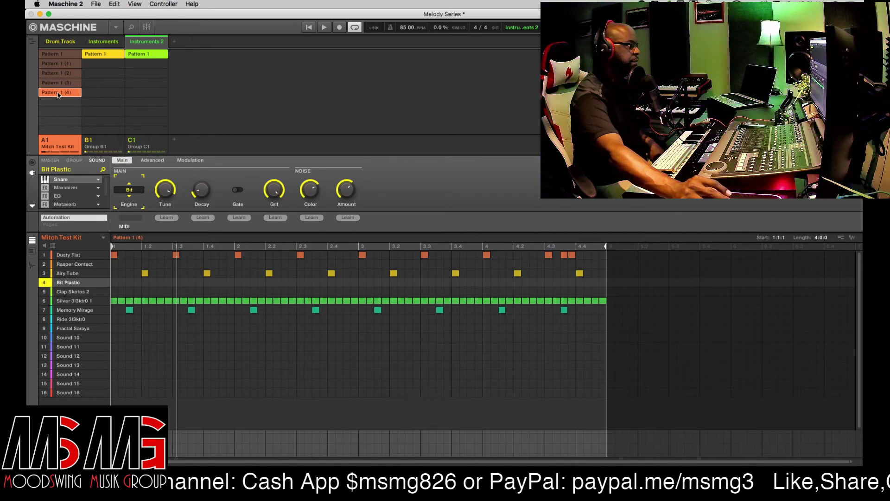
pyautogui.rightClick(58, 94)
pyautogui.click(77, 136)
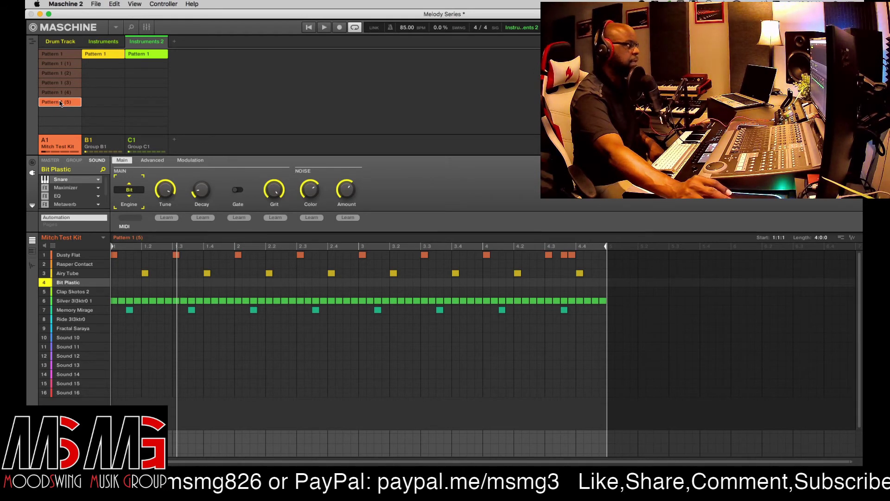
# Step: Delete Pattern 1 (5) down through Pattern 1 (1), leaving only the original Pattern 1
pyautogui.rightClick(61, 103)
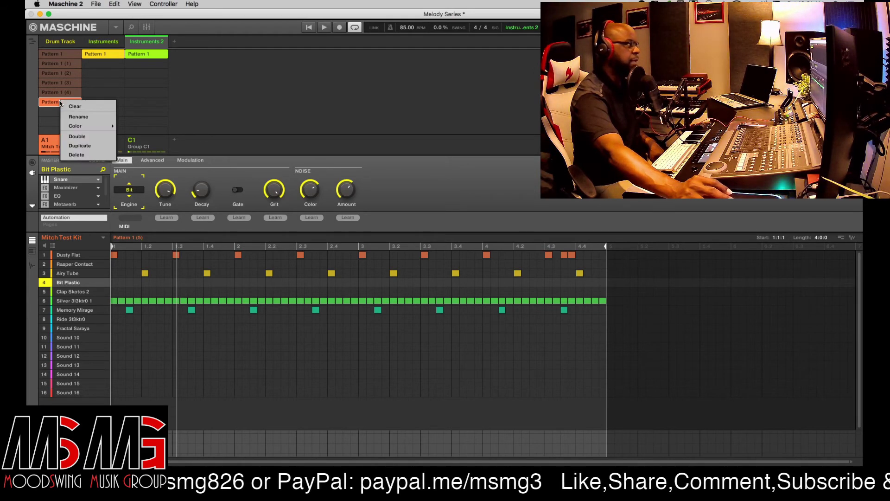
pyautogui.click(76, 153)
pyautogui.rightClick(60, 93)
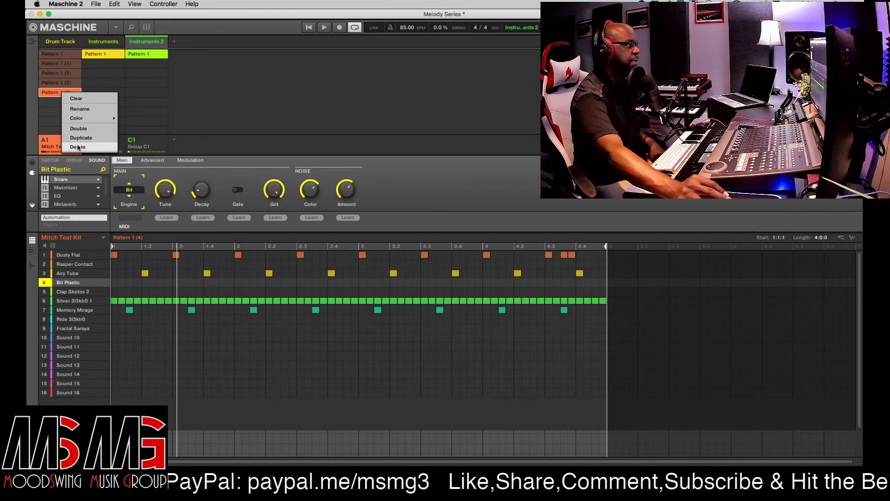
pyautogui.click(77, 146)
pyautogui.rightClick(60, 83)
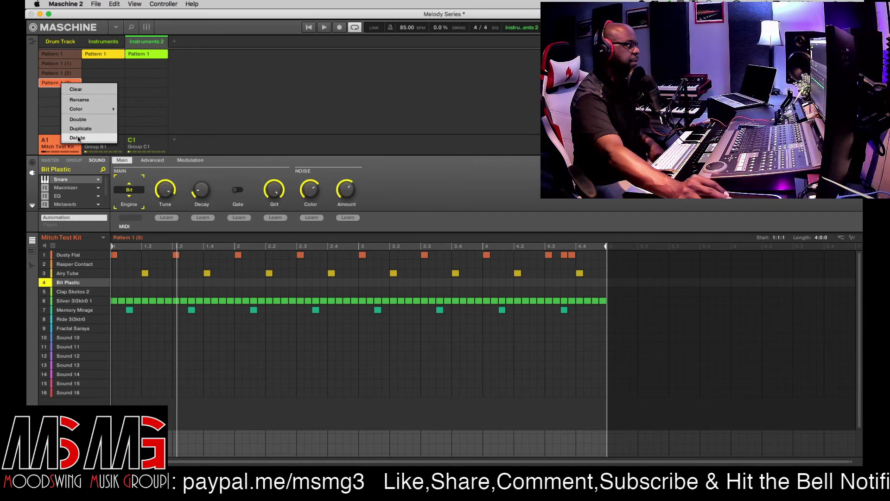
pyautogui.click(77, 135)
pyautogui.rightClick(64, 73)
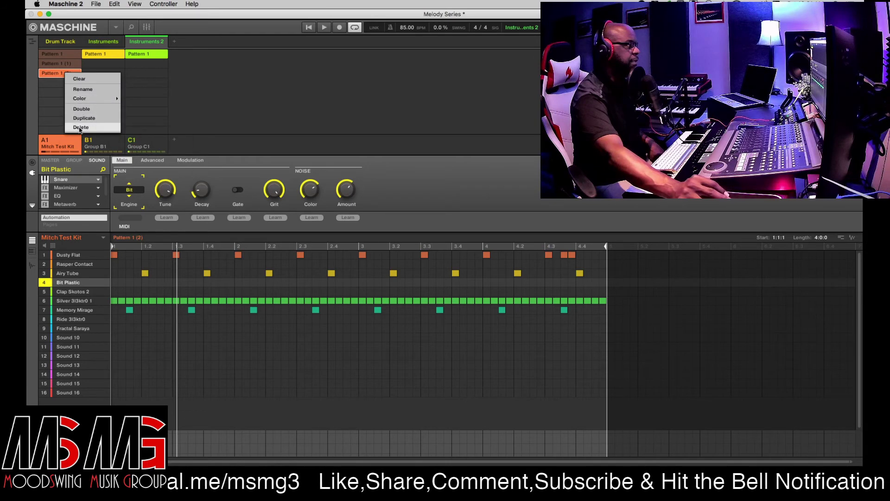
pyautogui.click(78, 126)
pyautogui.rightClick(64, 64)
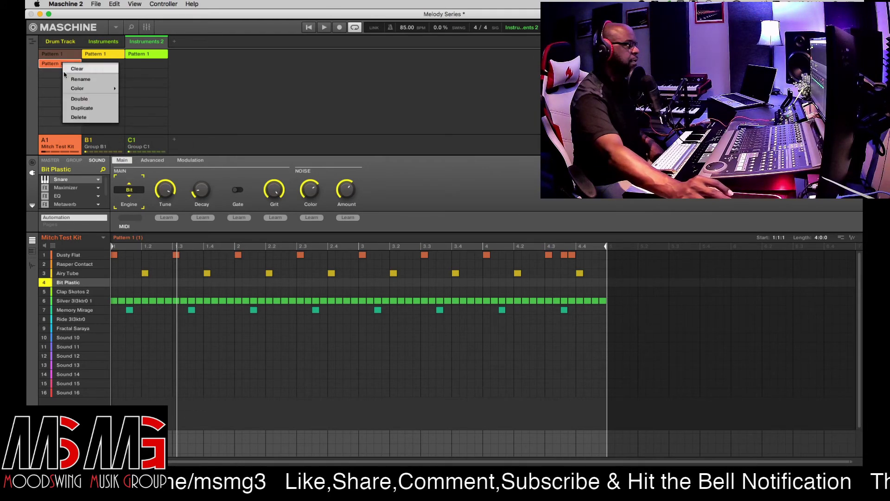
pyautogui.click(79, 117)
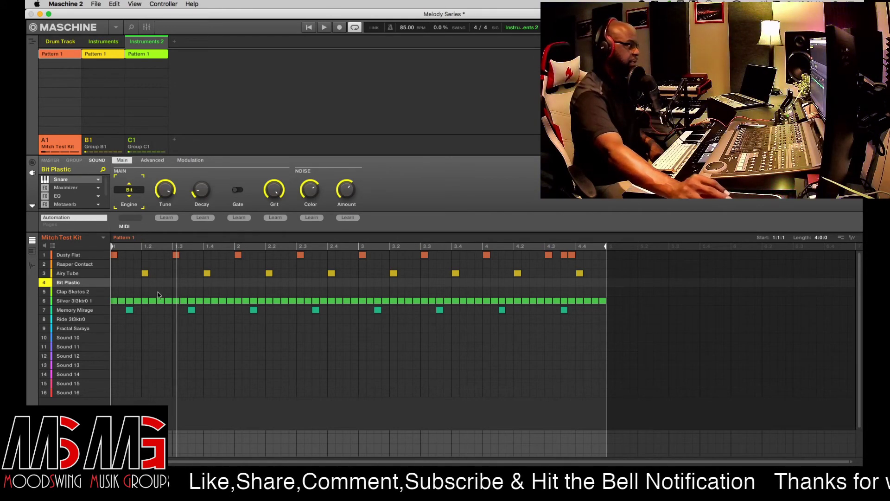
# Step: Mute Groups C1 and B1, then select the Fractal Saraya sound below Ride in the kit
pyautogui.click(132, 141)
pyautogui.click(89, 141)
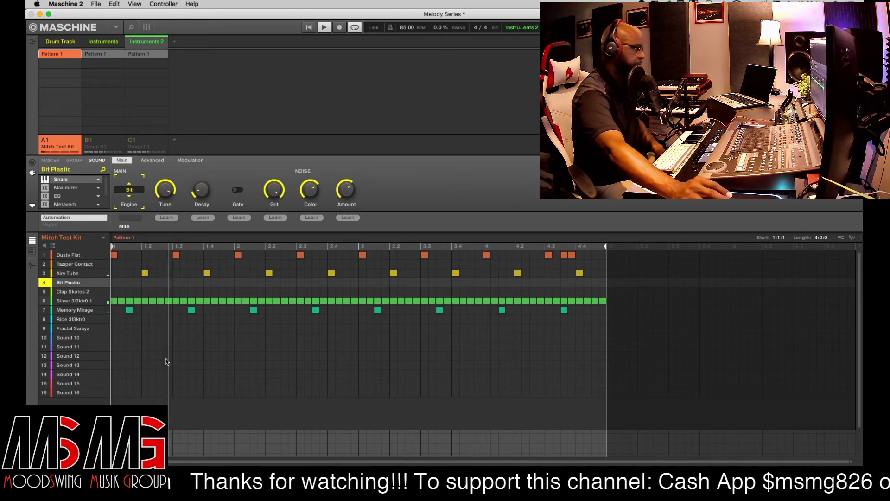
pyautogui.click(70, 319)
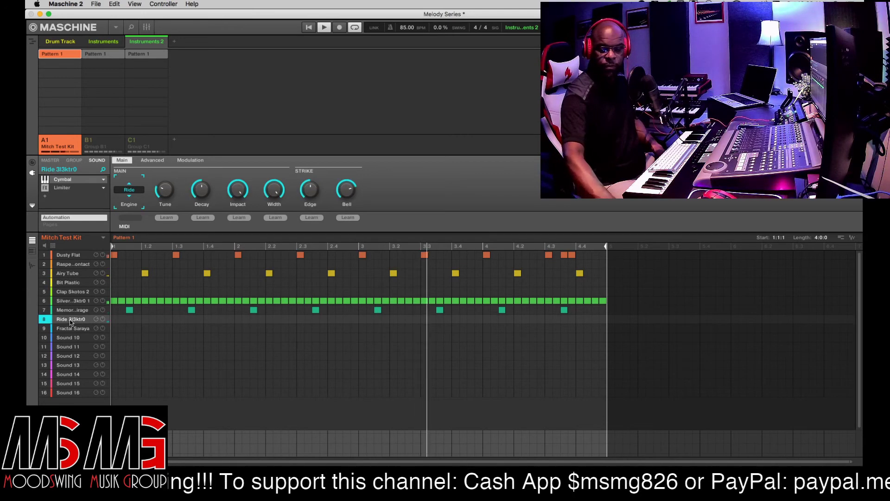
pyautogui.press('Down')
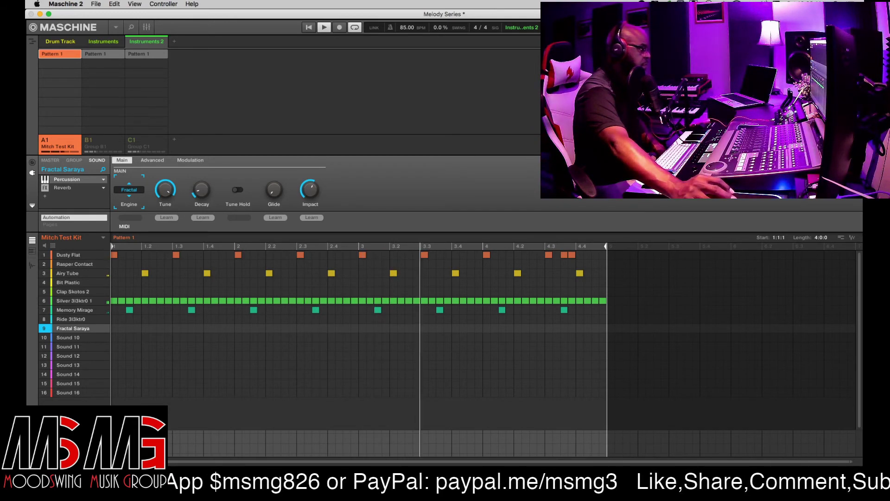
pyautogui.click(207, 328)
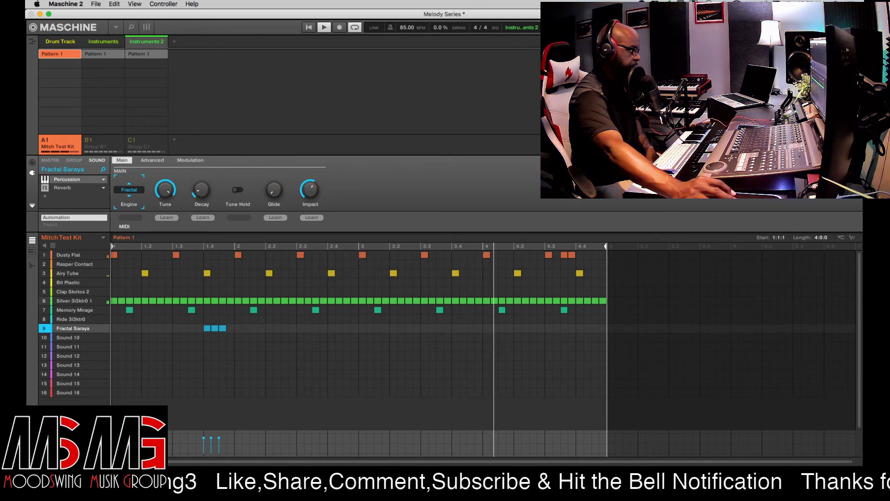
pyautogui.moveTo(236, 325); pyautogui.dragTo(197, 330)
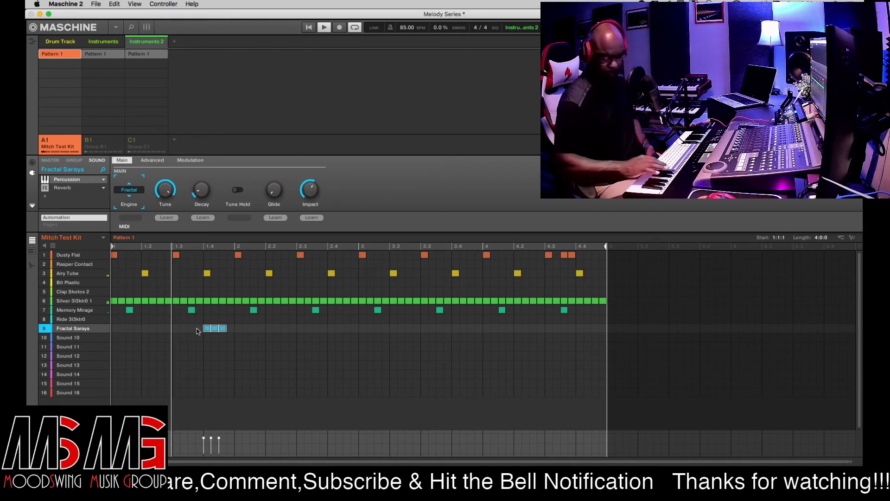
pyautogui.press('Delete')
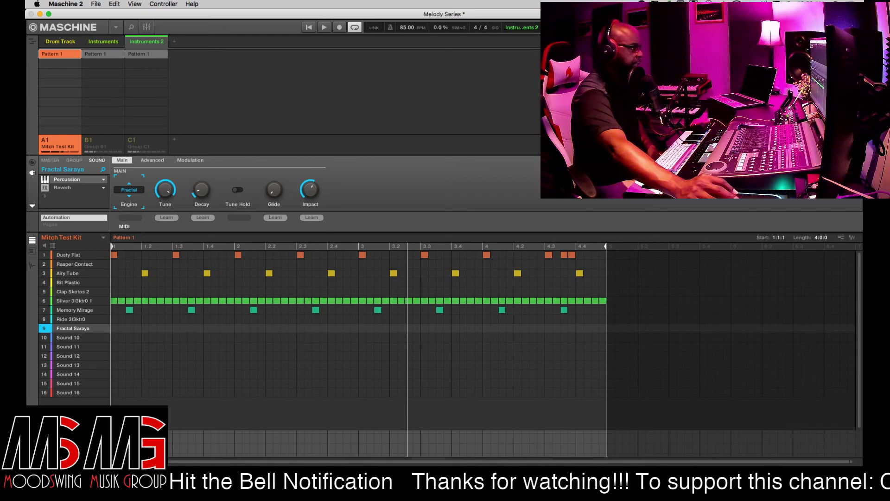
# Step: Set the step grid to 1/32 and start playback of the Mitch Test Kit pattern
pyautogui.click(53, 245)
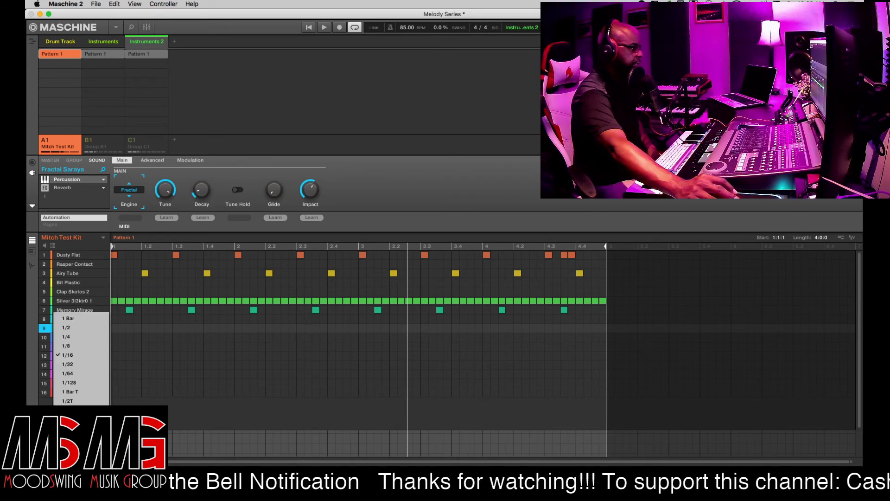
pyautogui.click(76, 366)
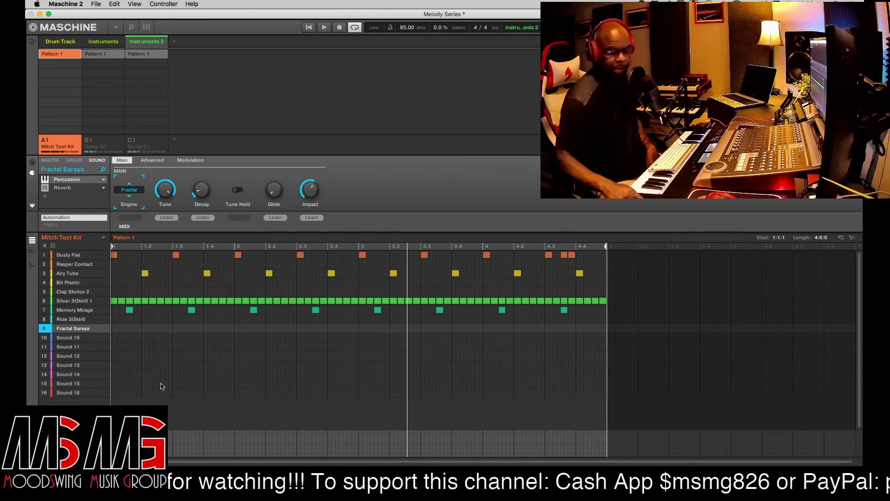
pyautogui.press('space')
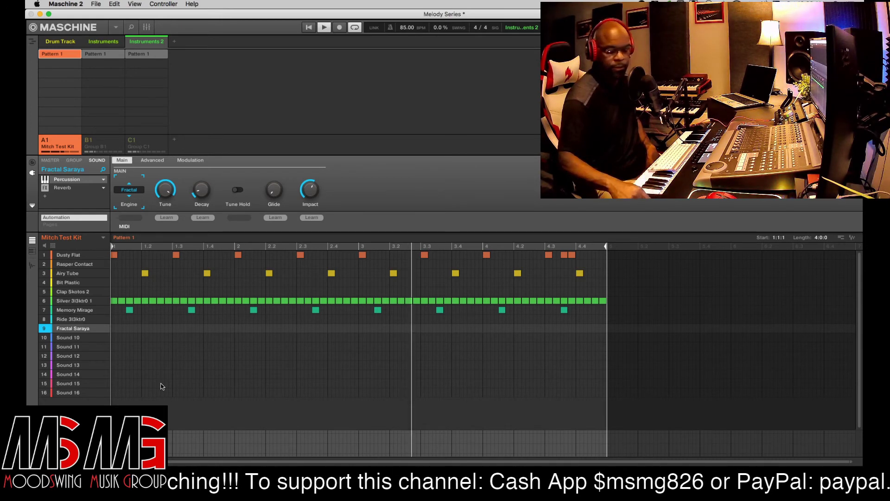
pyautogui.click(217, 327)
pyautogui.click(225, 328)
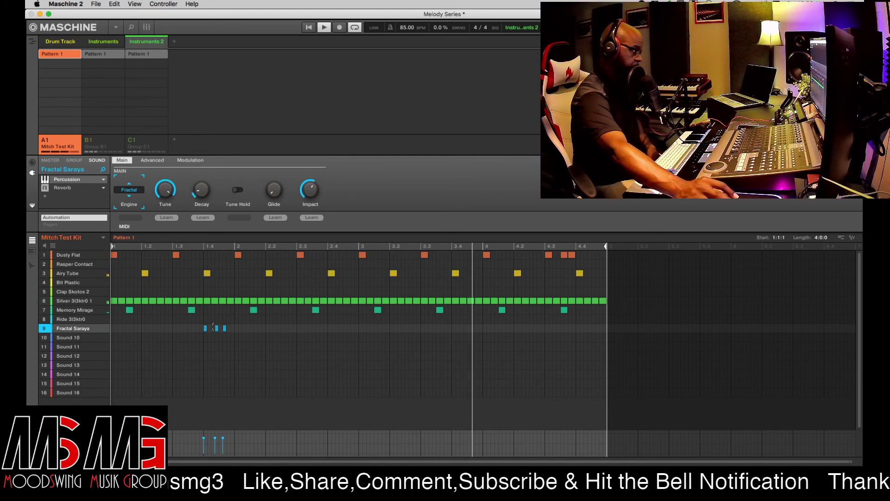
pyautogui.click(213, 328)
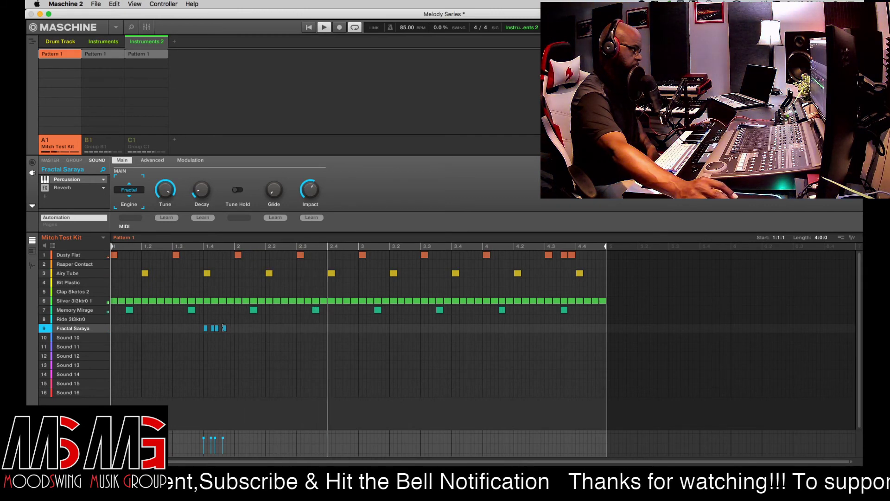
pyautogui.click(221, 328)
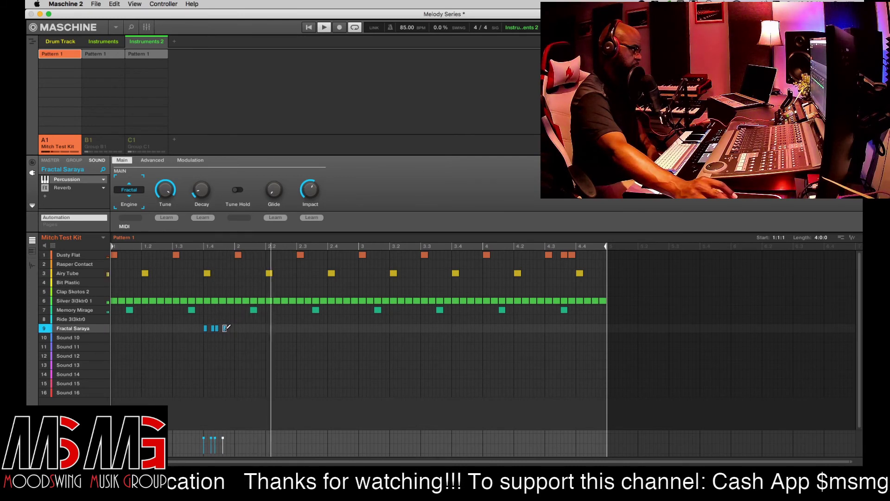
pyautogui.click(226, 328)
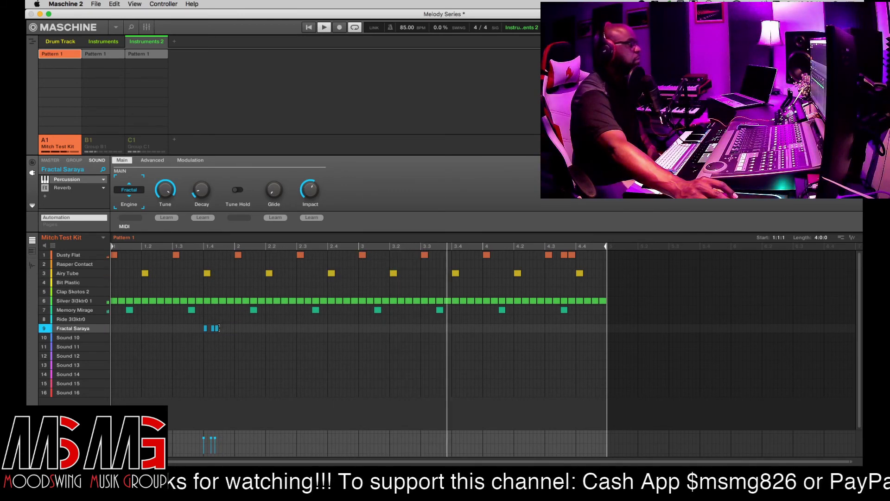
pyautogui.click(216, 328)
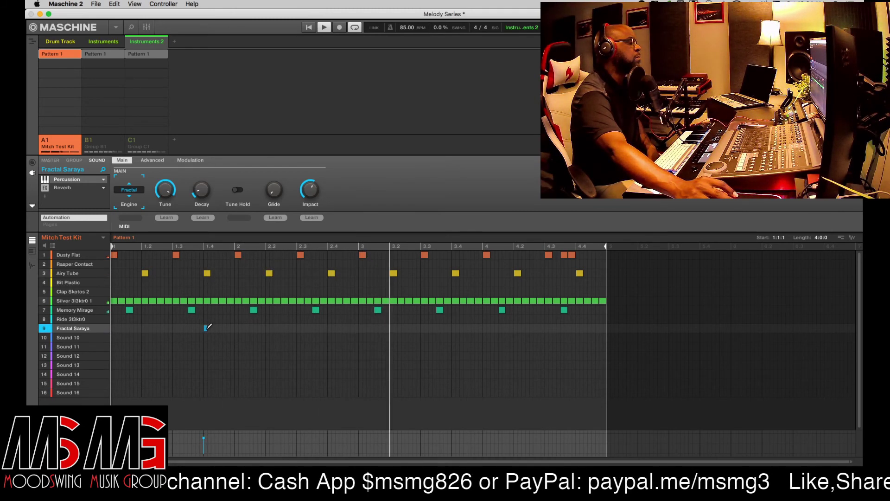
pyautogui.click(206, 328)
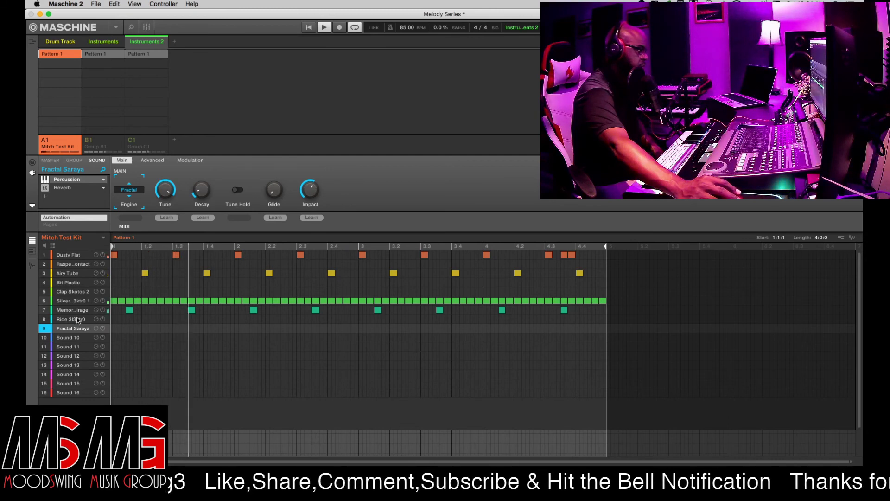
# Step: Select the Ride 3l3ktr0 sound in the drum kit
pyautogui.click(114, 319)
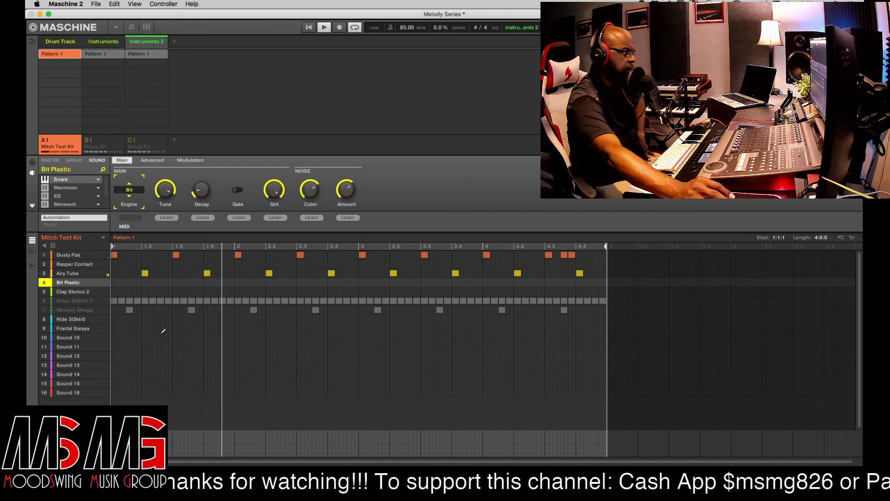
# Step: Add a Bit Plastic fill note near beat 1.4, then remove the last Bit Plastic fill note
pyautogui.click(212, 282)
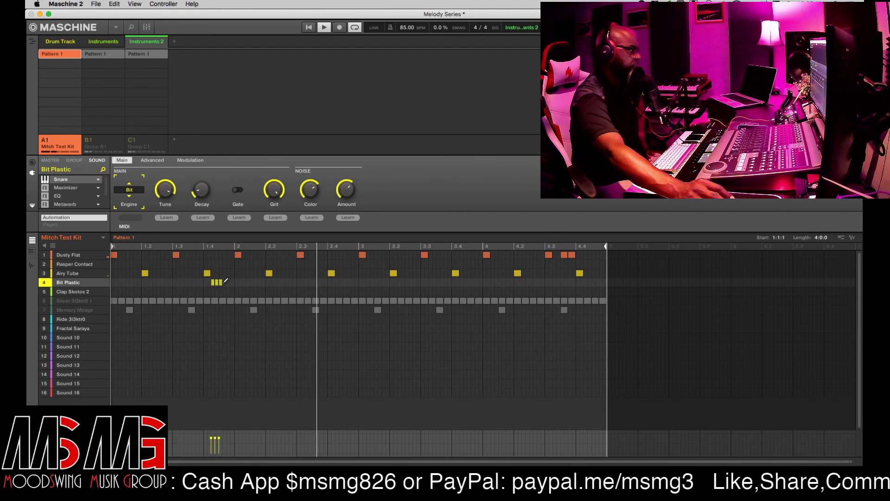
pyautogui.click(222, 282)
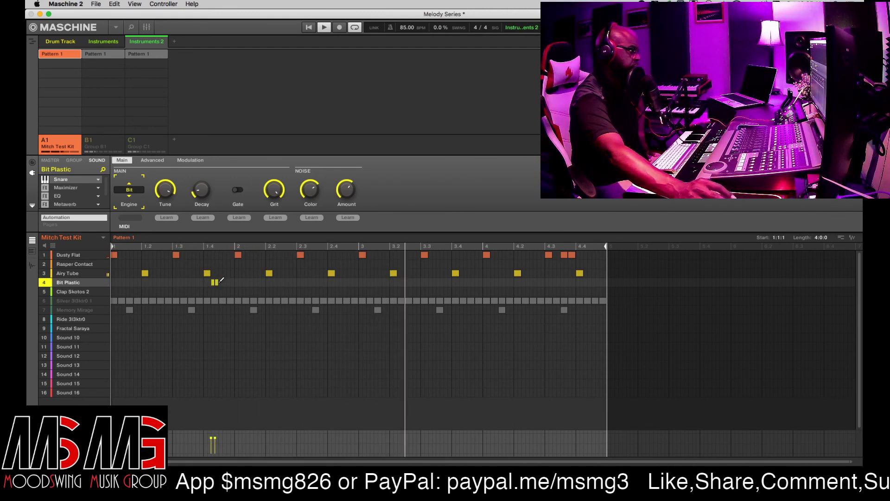